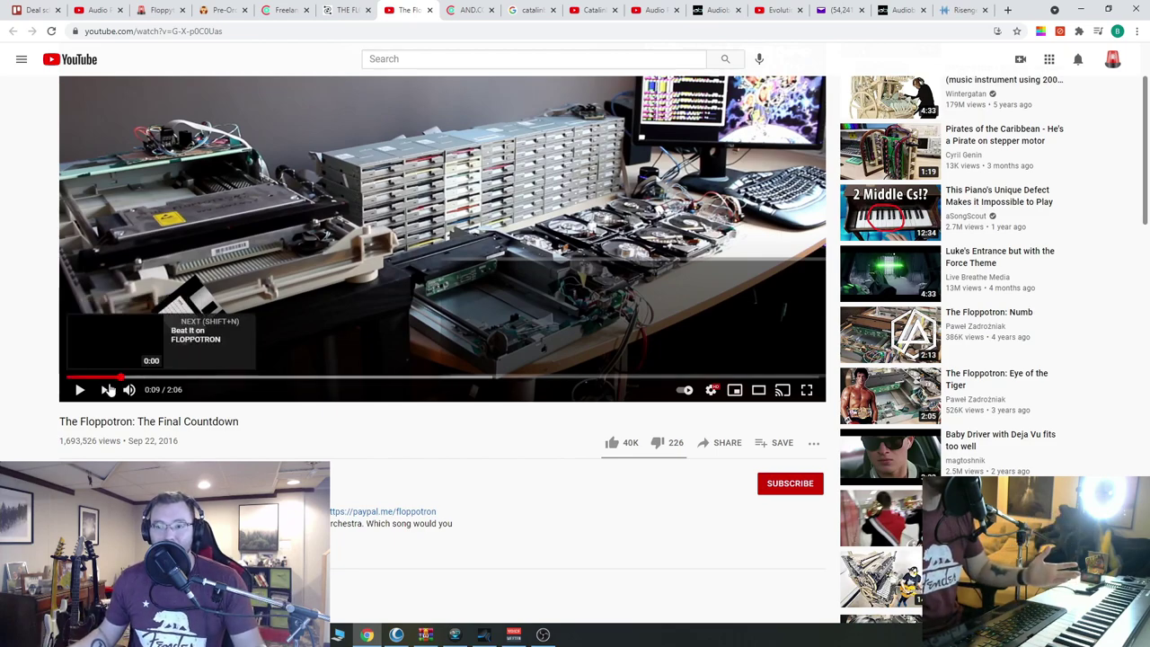
Play The Floppotron: The Final Countdown video from its beginning and return to Studio One
drag(72, 378, 59, 399)
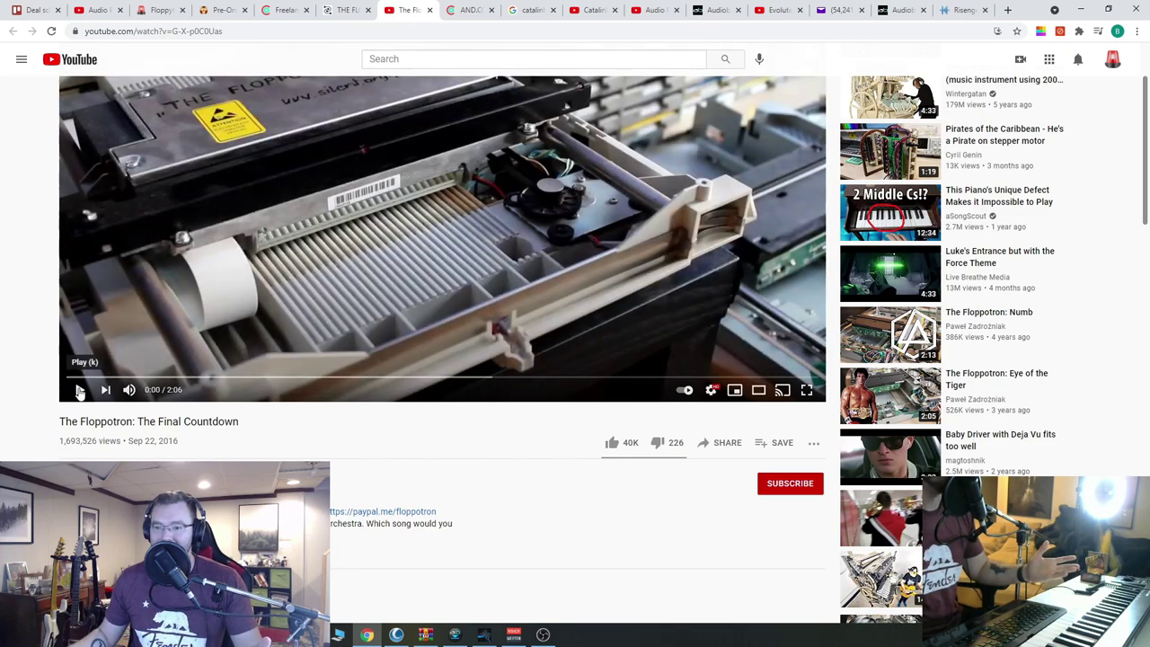
click(80, 391)
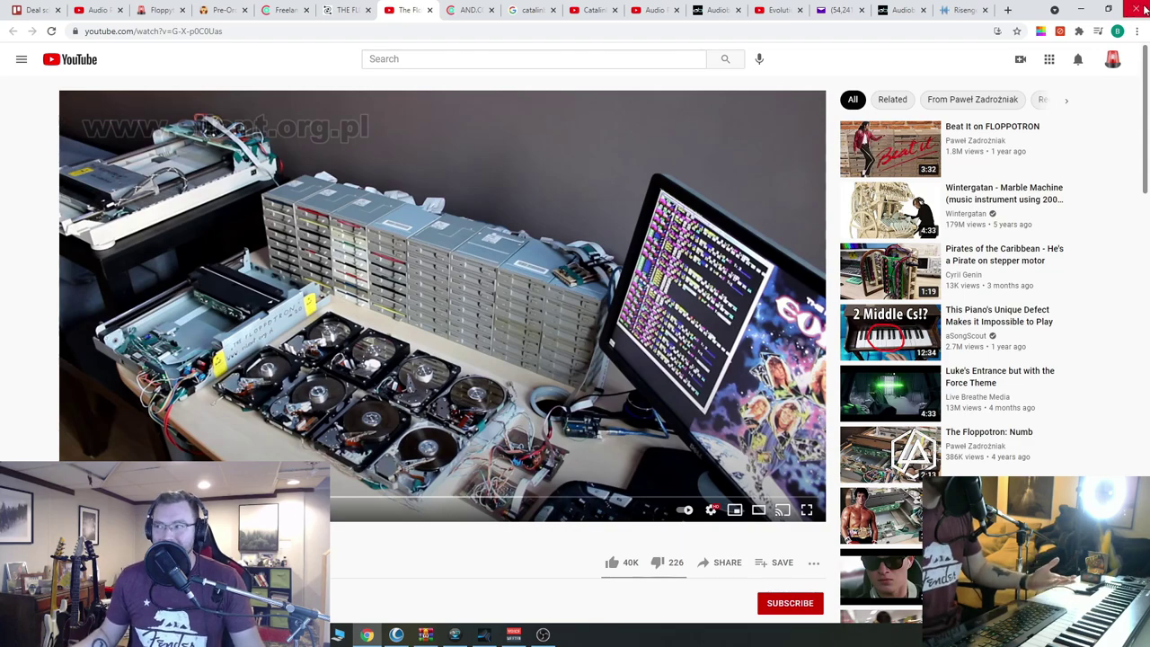
click(1086, 12)
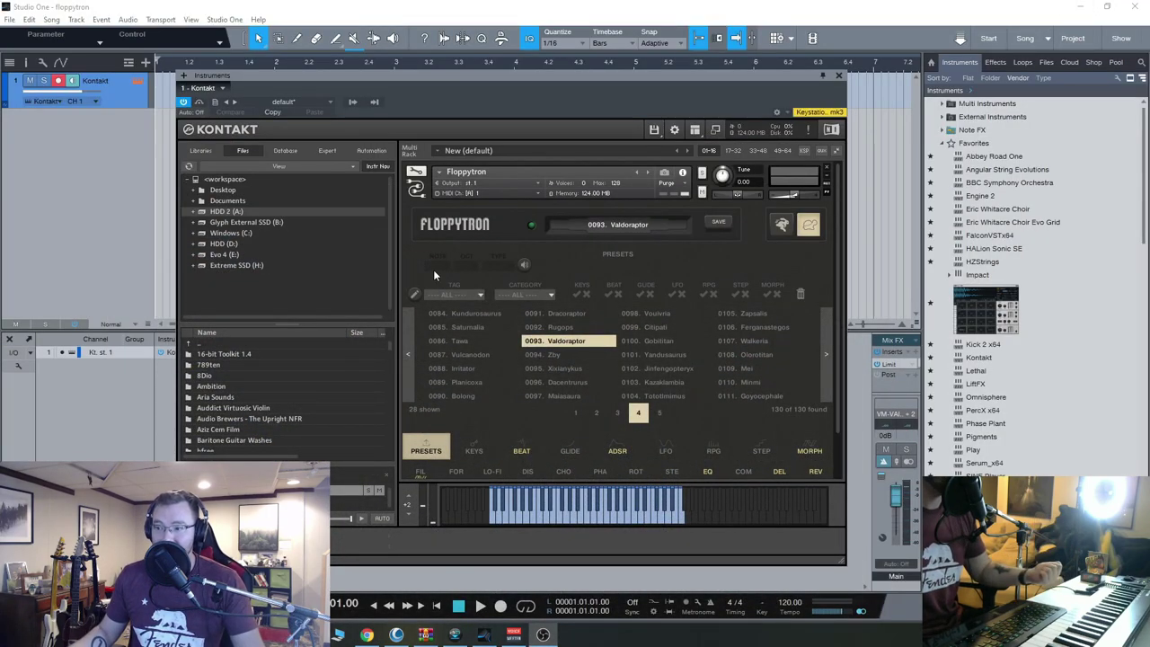
Reposition the Kontakt instrument window and leaf through Floppytron's preset pages, ending on page 1
drag(558, 79, 559, 43)
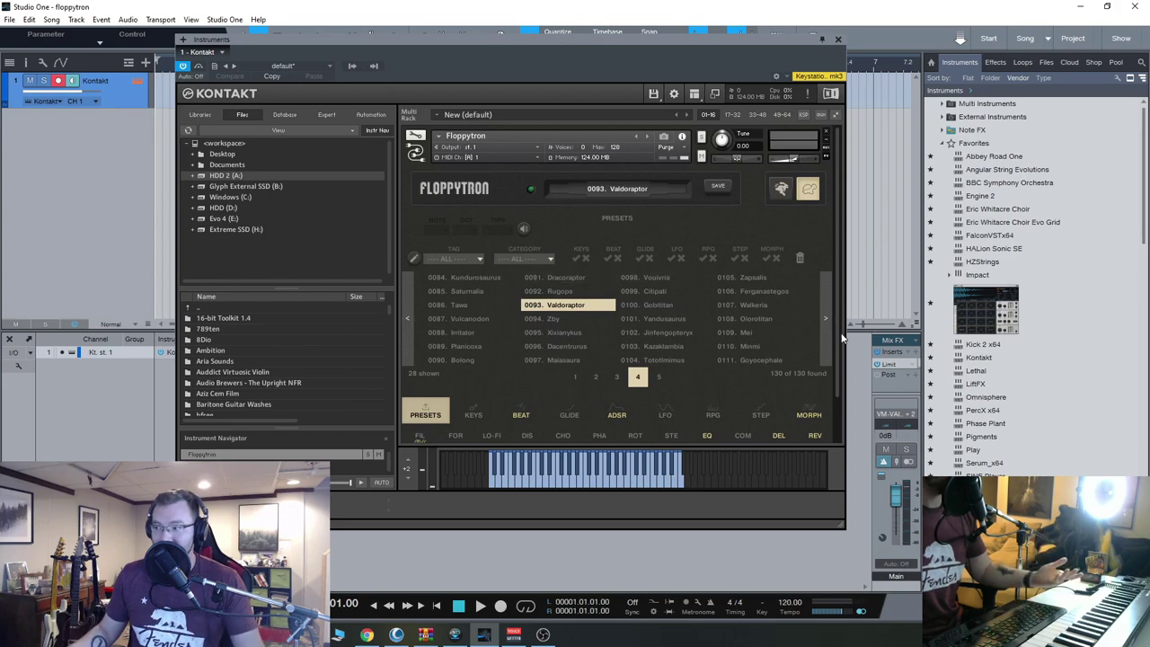
click(409, 320)
click(410, 320)
click(410, 320)
click(410, 320)
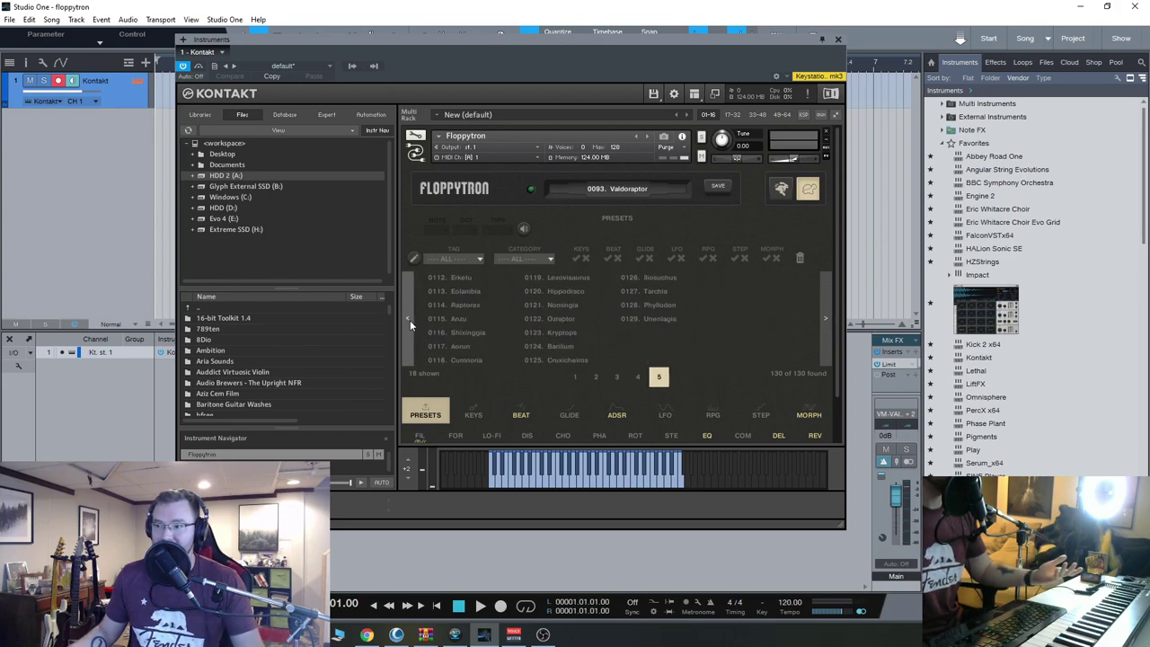
click(824, 316)
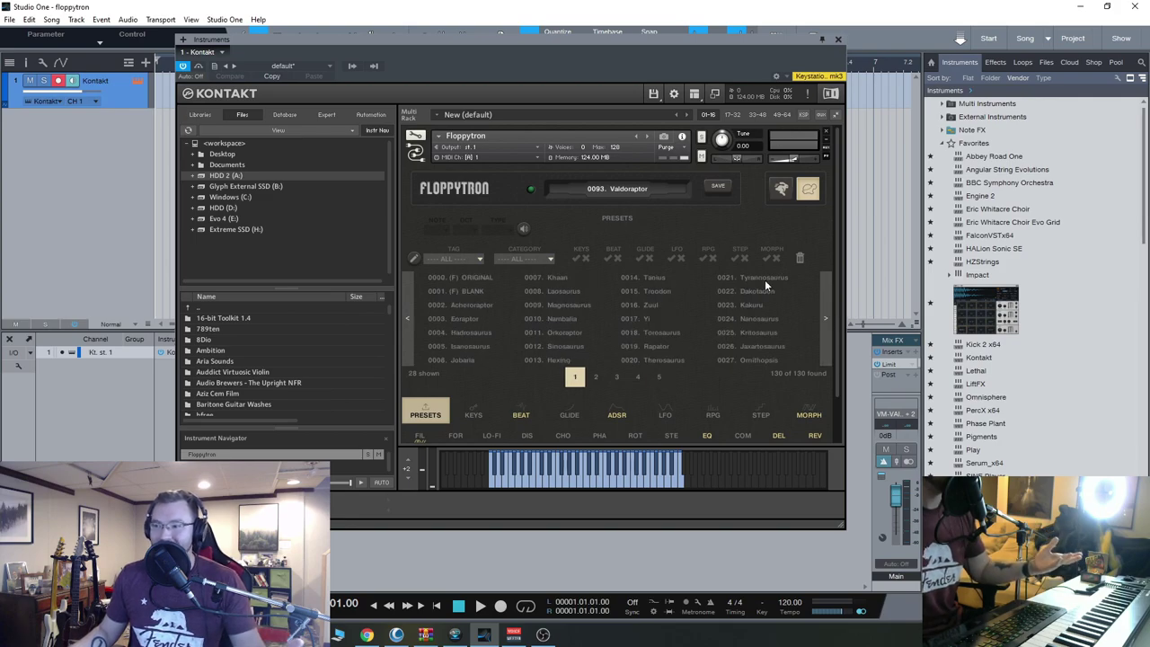
Examine the instrument files in the Quick-Load folder Misc > Floppytron 1.3 + Expansion Pack 1 > Floppytron 1.3, and close the browser
right_click(433, 210)
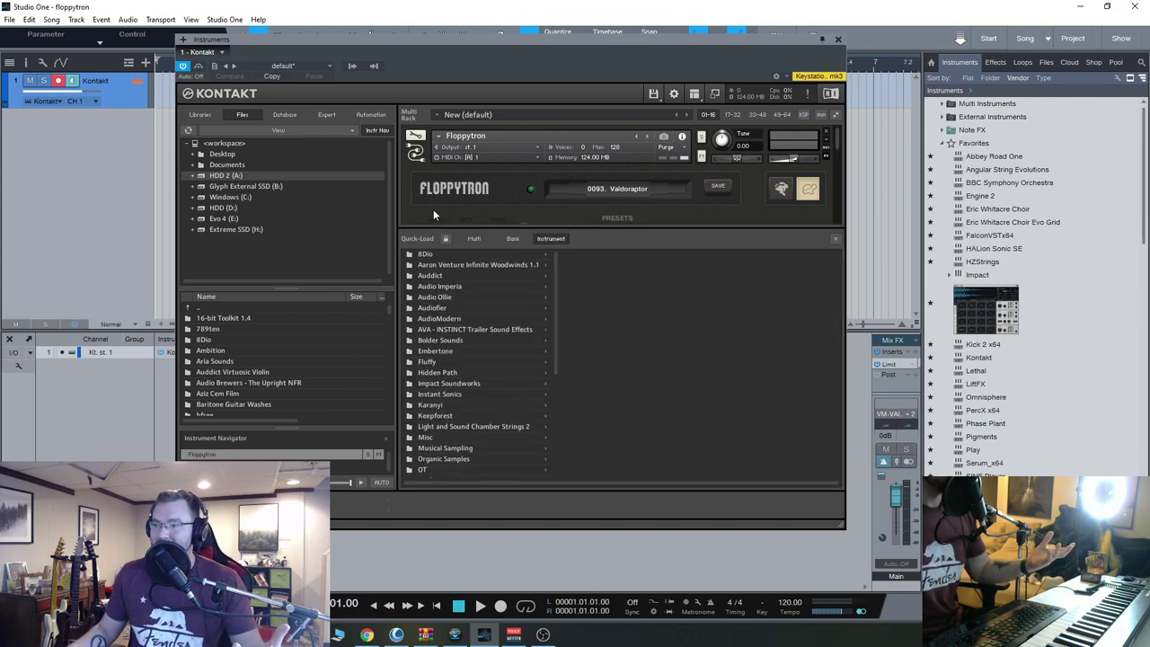
scroll(435, 341, down, 3)
click(426, 361)
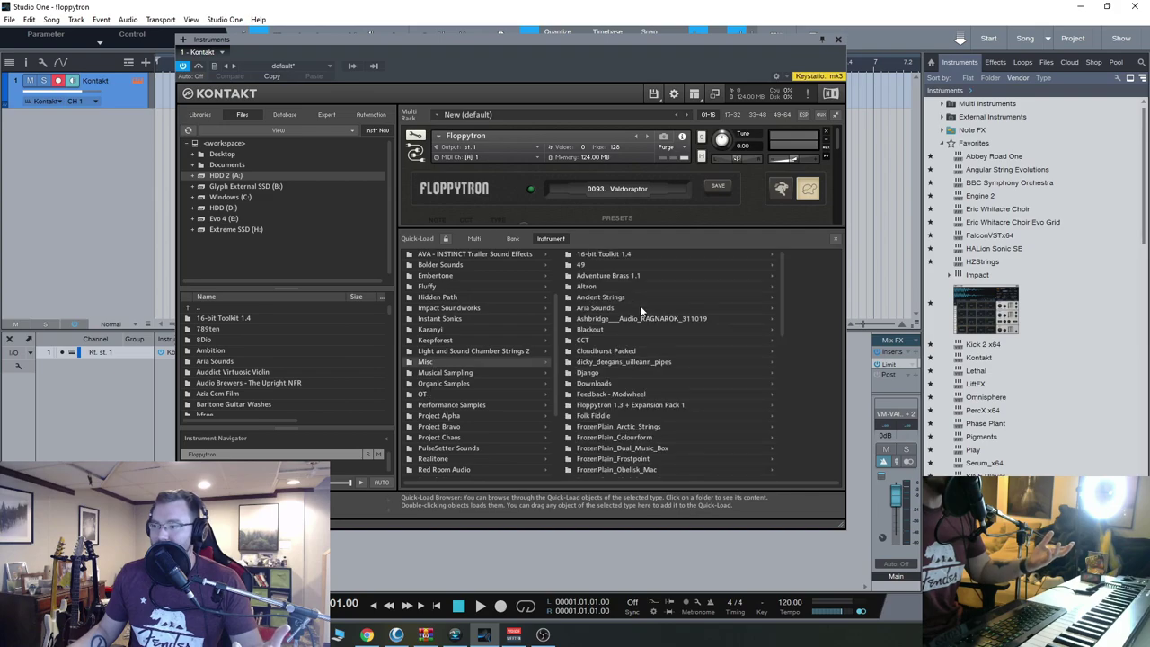
scroll(654, 349, down, 1)
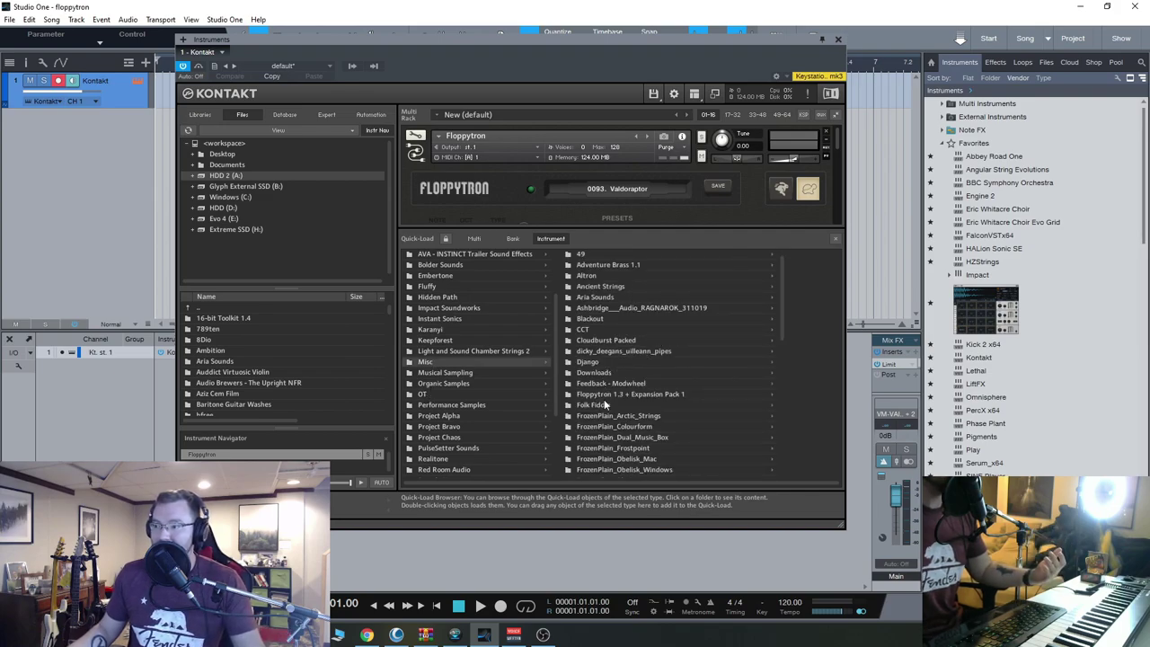
click(606, 395)
click(798, 254)
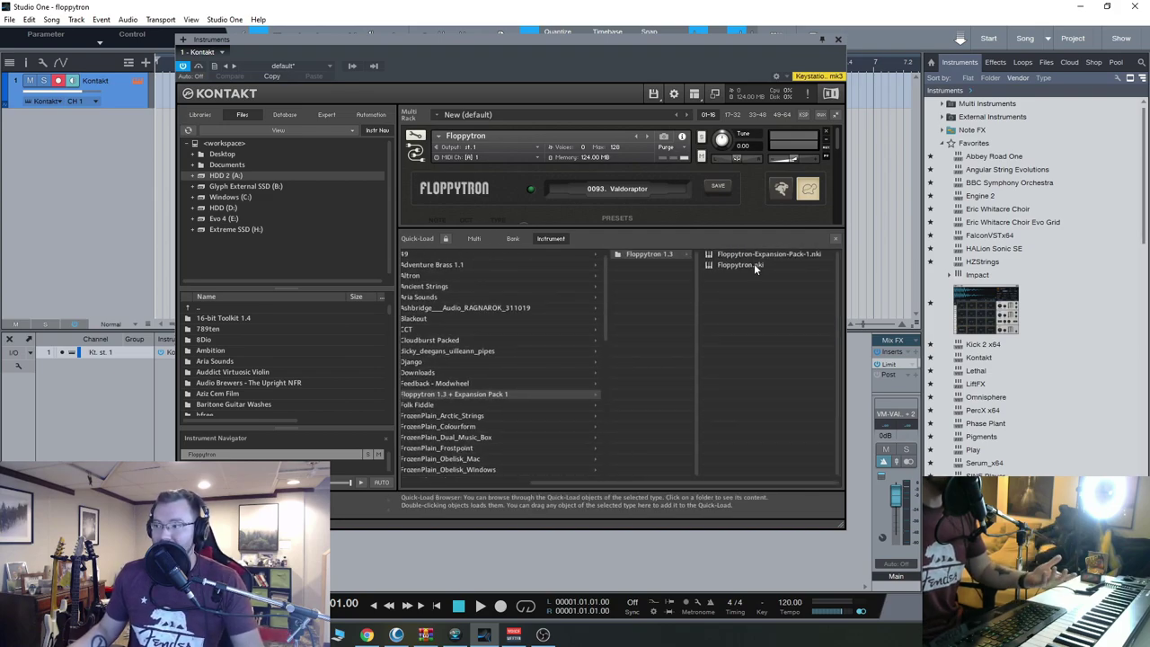
drag(639, 44, 583, 33)
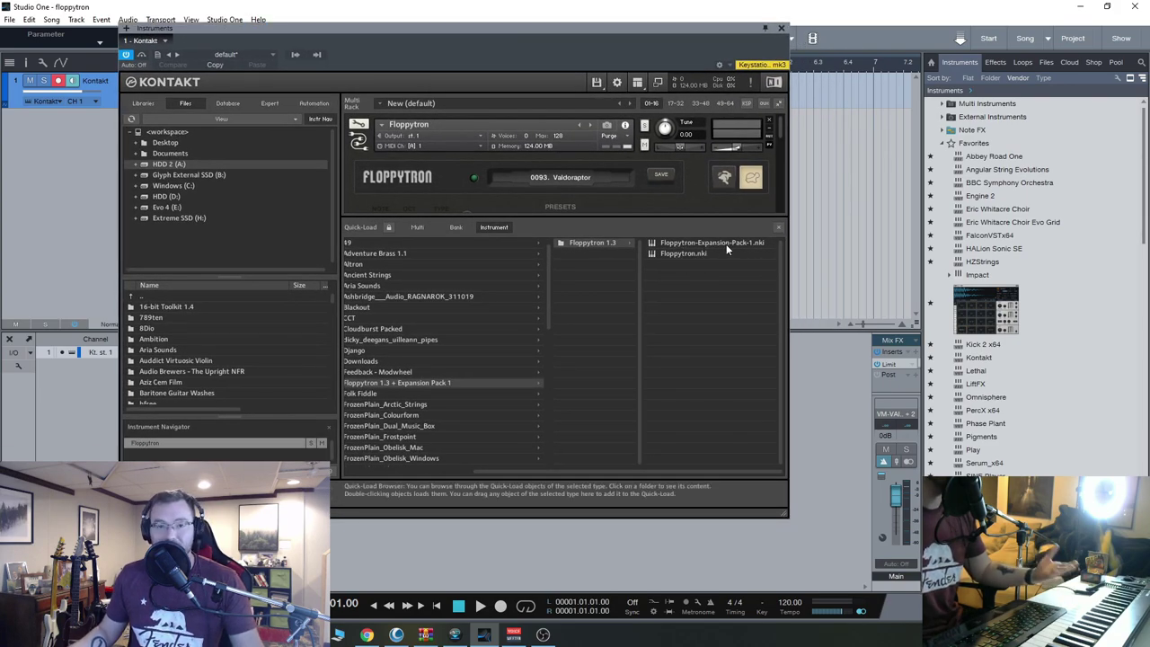
click(777, 227)
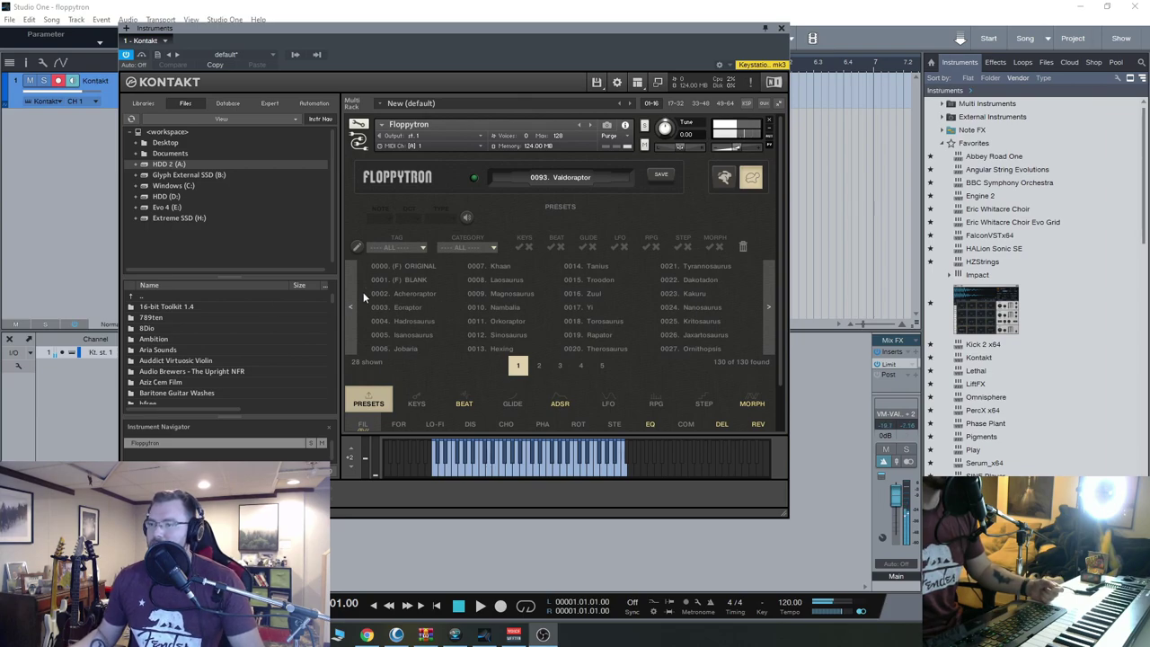
Audition the presets 0000. (F) ORIGINAL and 0001. (F) BLANK, and briefly revisit the Floppotron video in Chrome
click(421, 266)
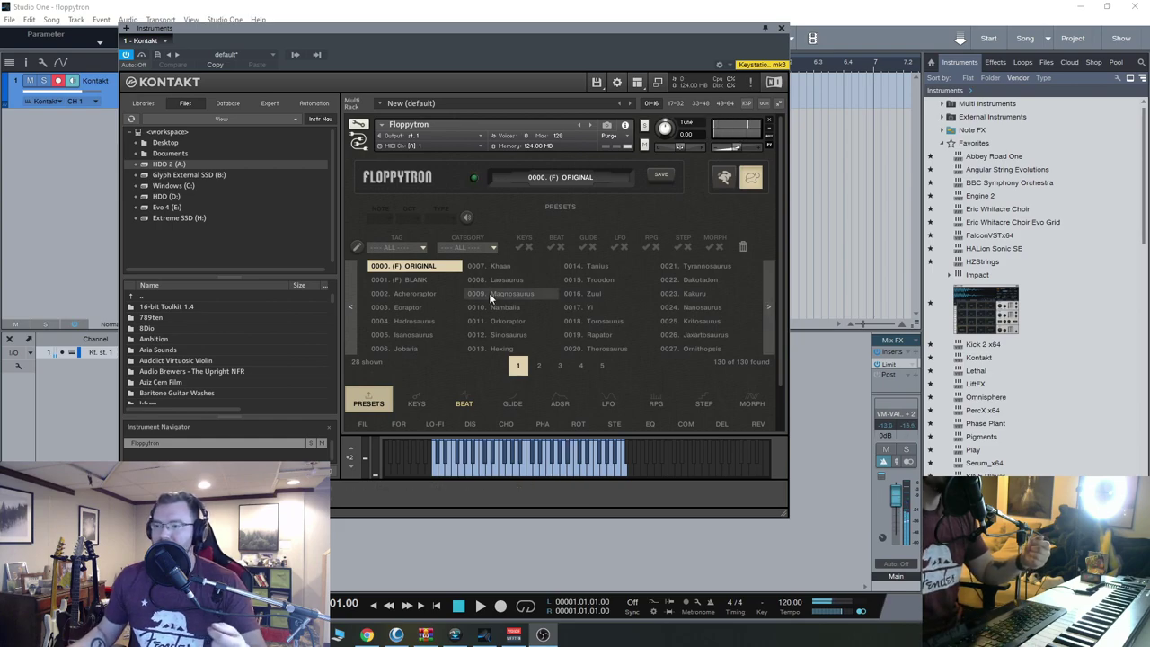
click(419, 280)
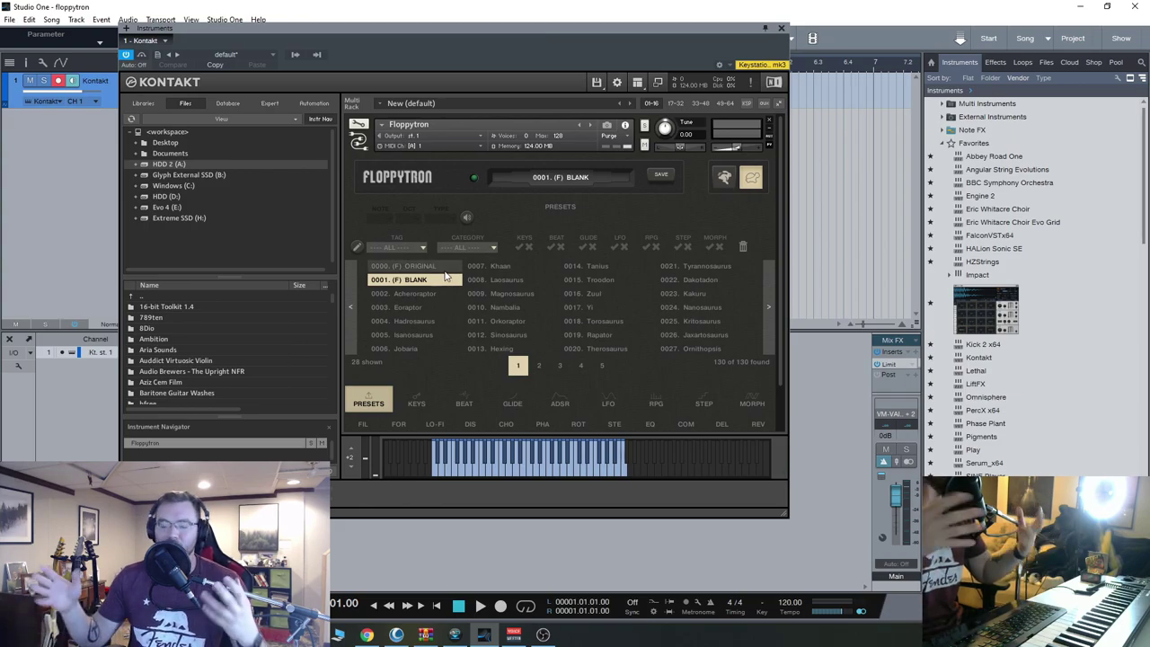
click(368, 634)
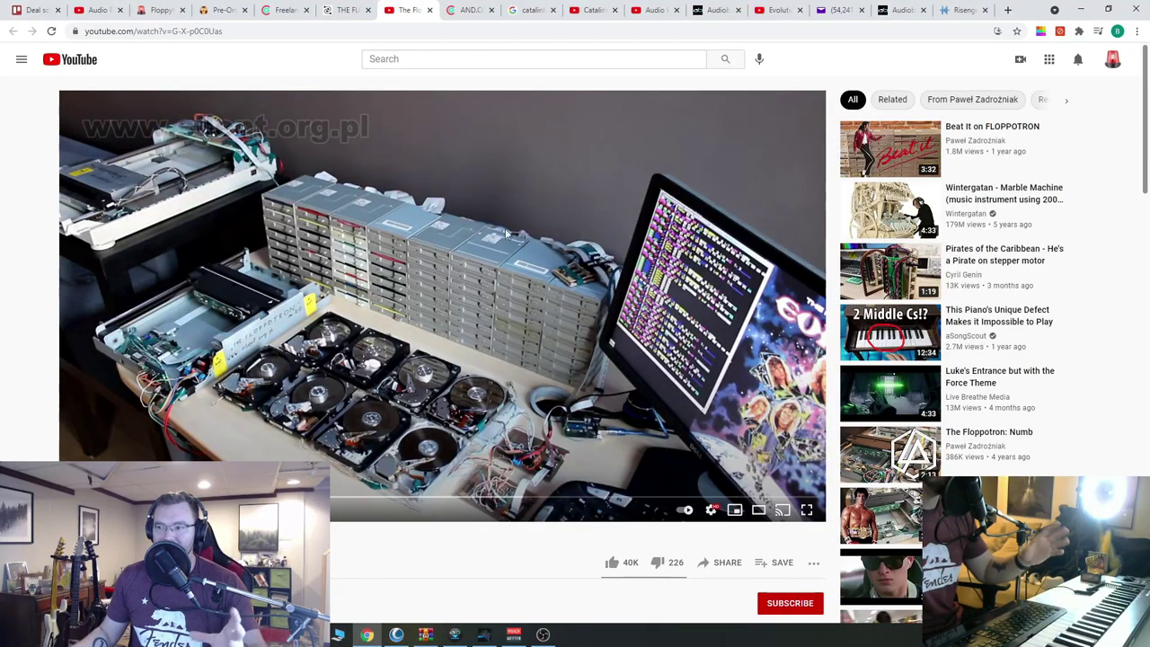
click(1081, 10)
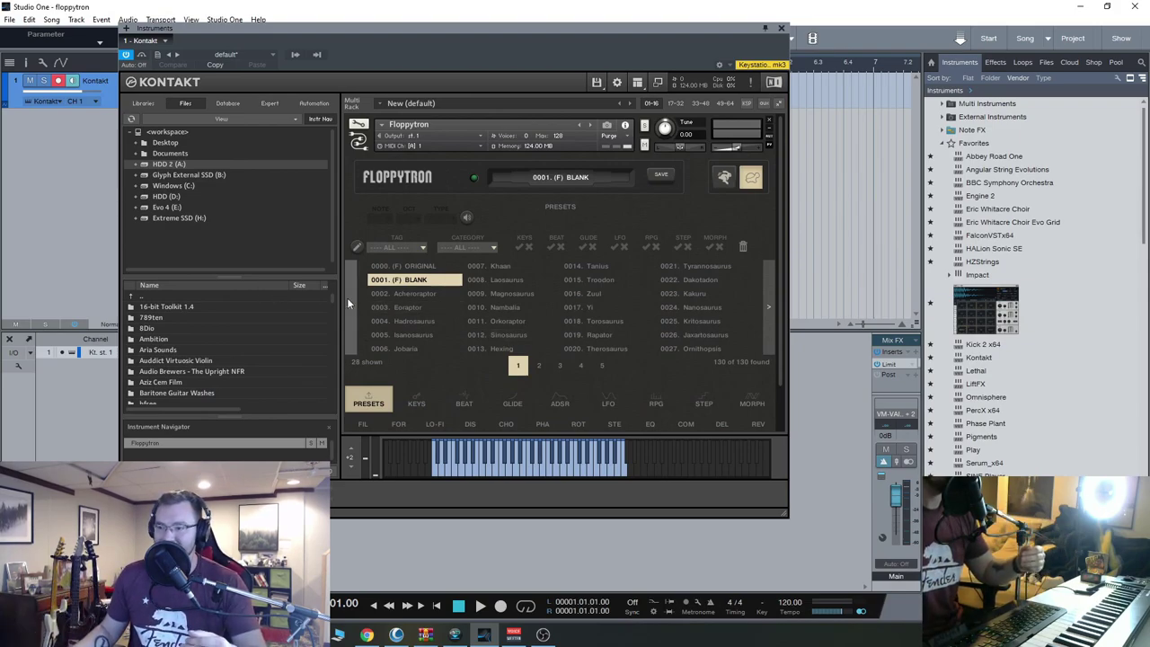
Load the preset 0002. Acheroraptor and switch its Beat effect off and on to compare the sound, leaving it on
click(400, 293)
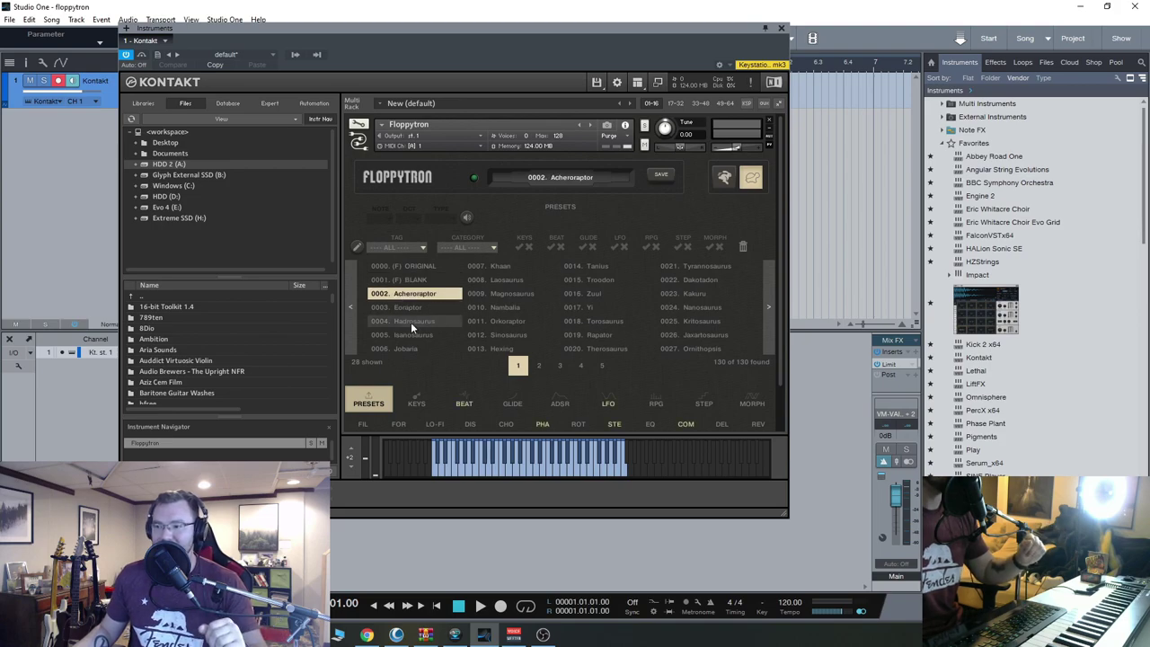
click(464, 403)
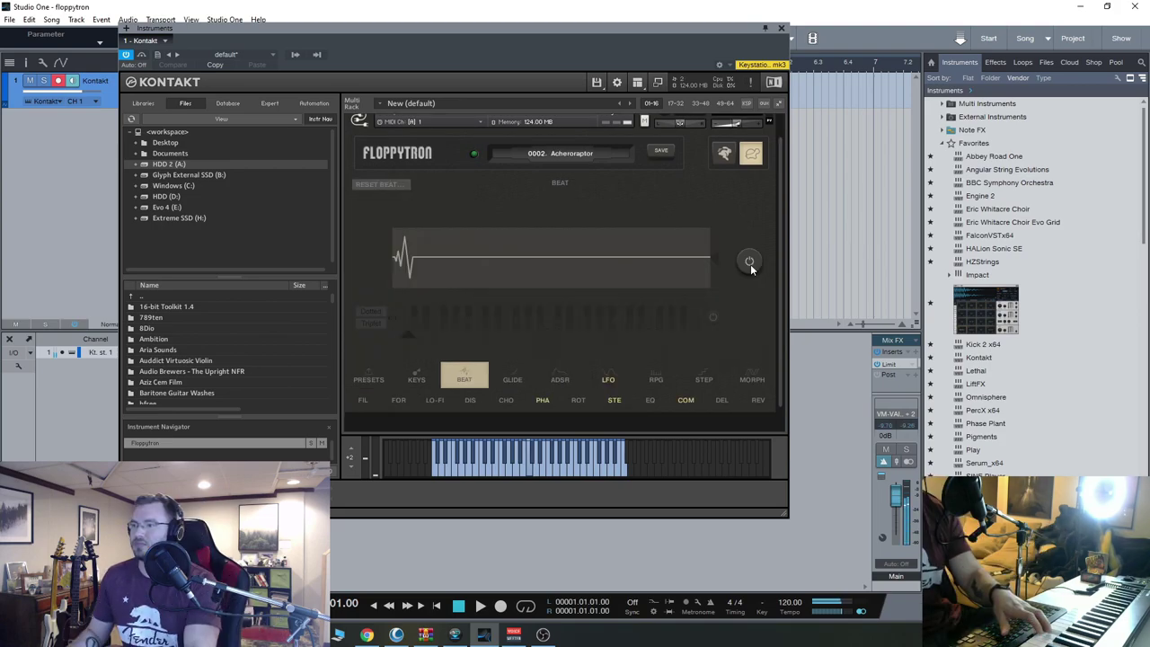
click(749, 263)
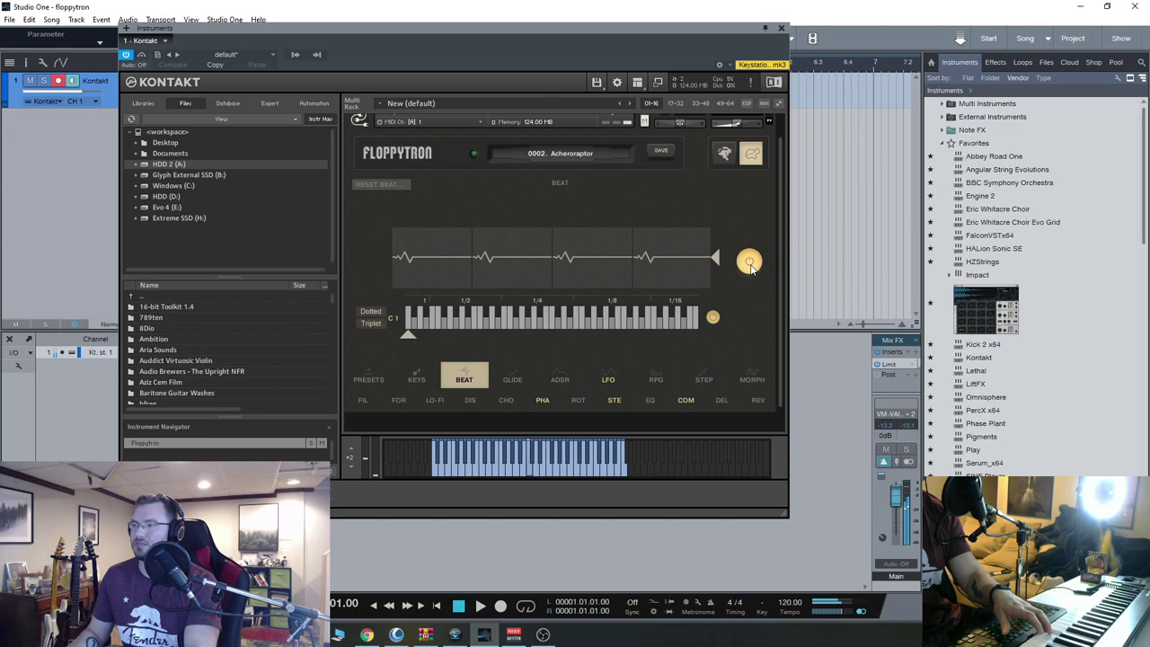
click(751, 264)
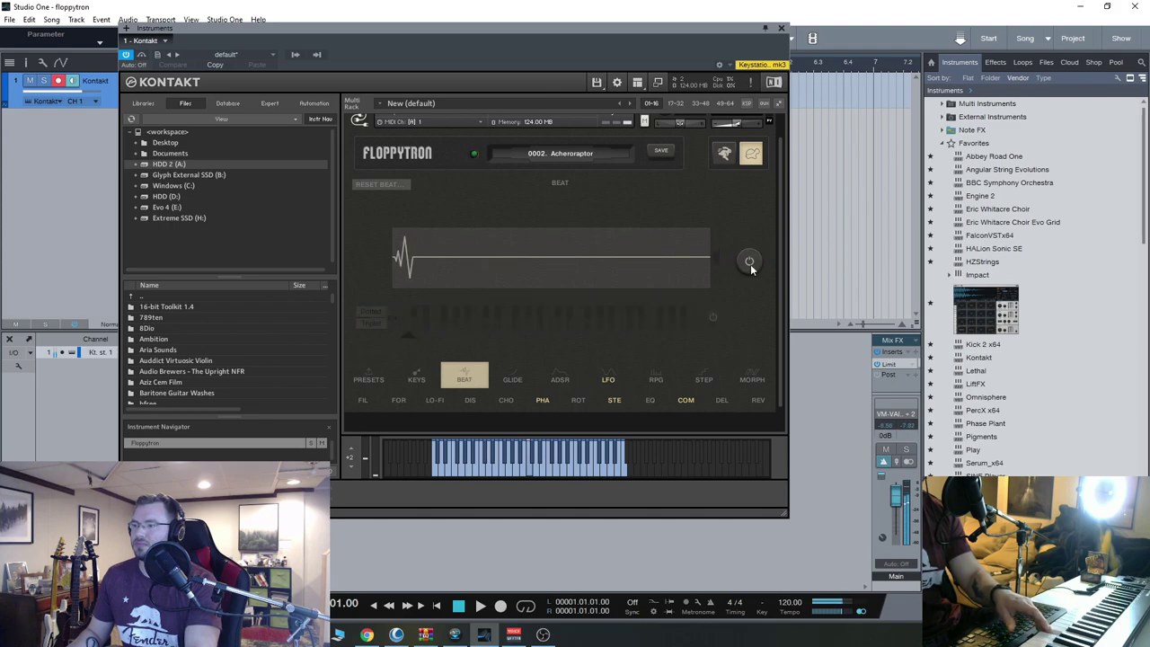
click(750, 264)
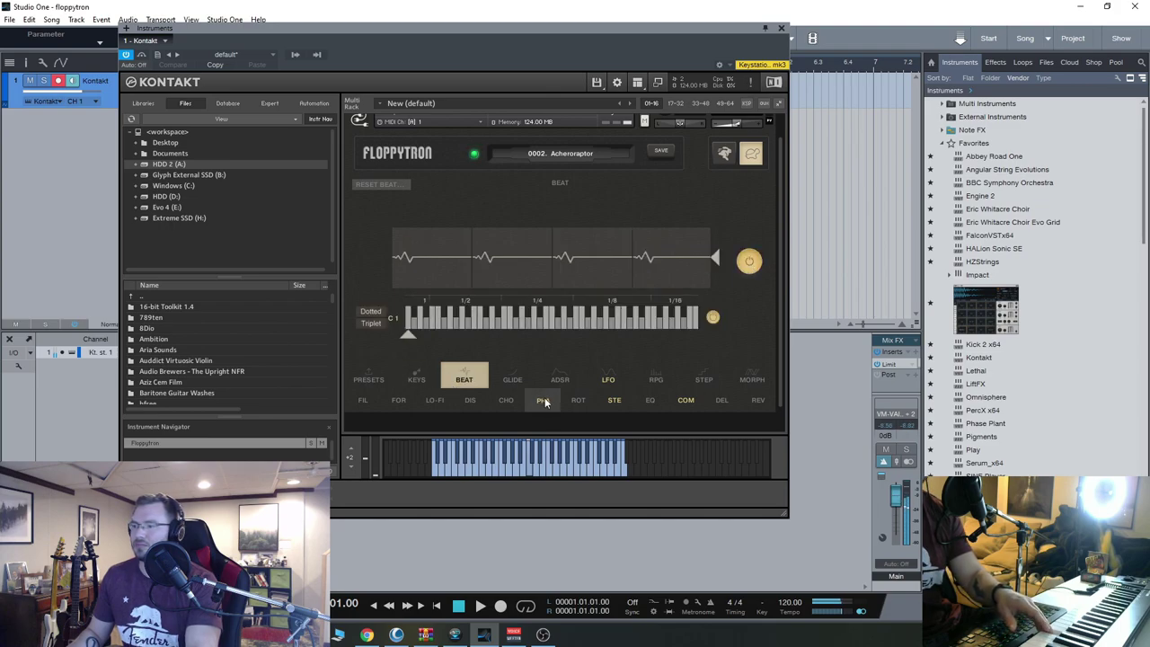
Bypass and re-enable the Phaser of the Acheroraptor preset to compare the sound
click(543, 400)
click(692, 264)
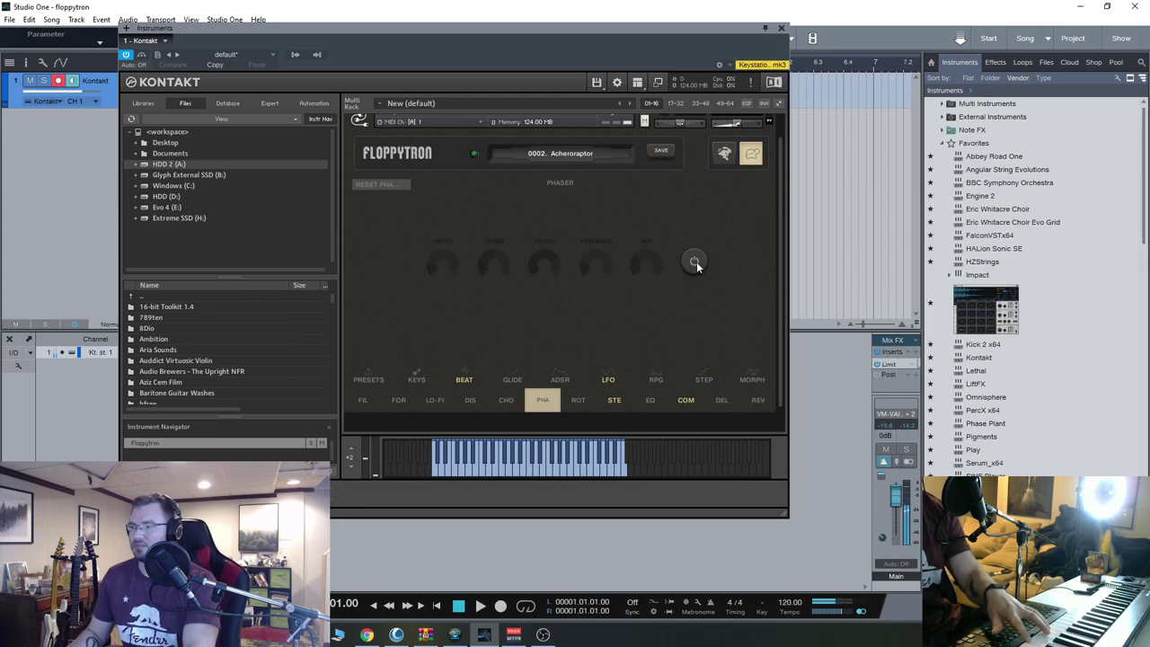
click(696, 262)
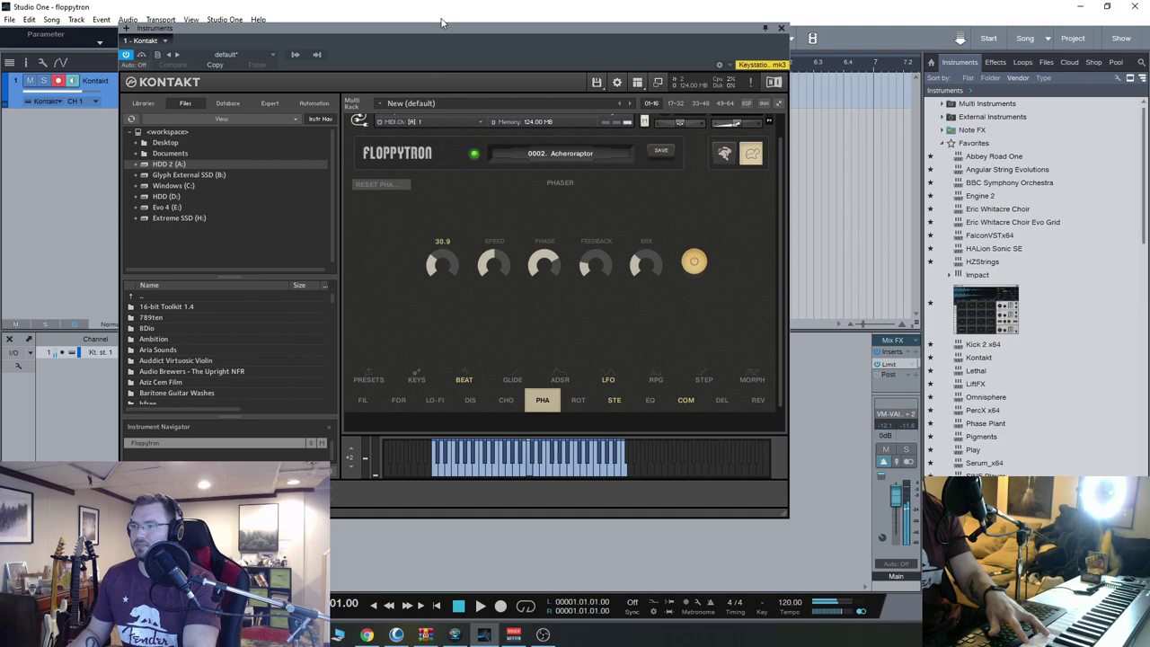
Raise the Phaser's depth to 81.6 and speed to 3.0, and increase its mix well beyond 35.4
drag(438, 265, 445, 4)
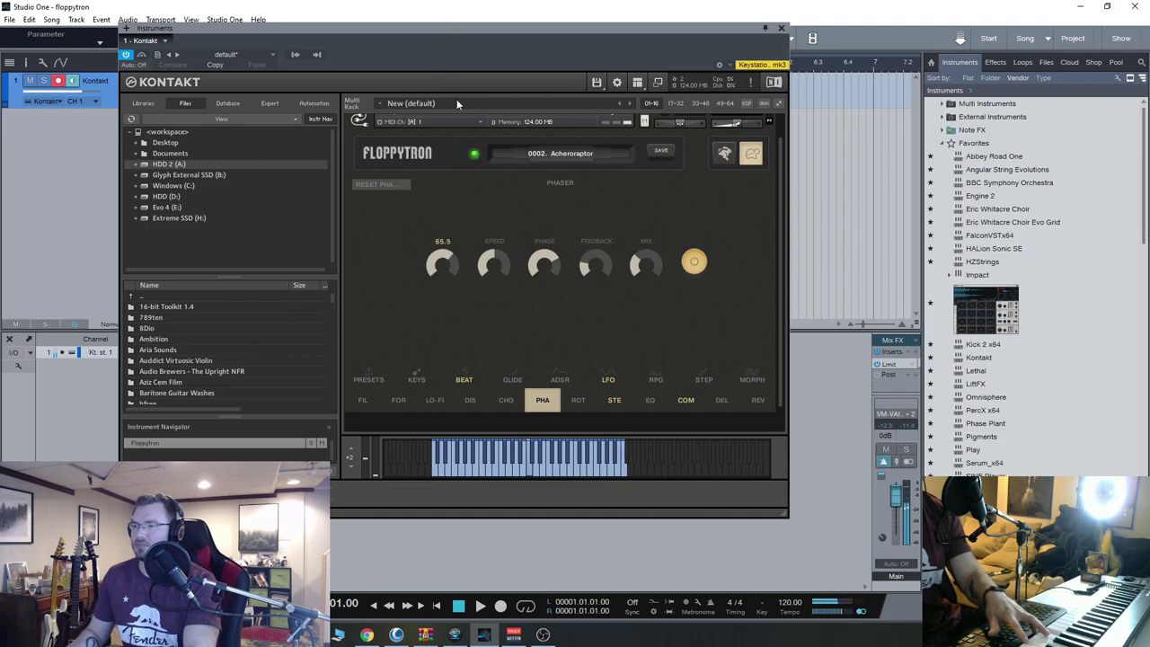
drag(492, 264, 482, 11)
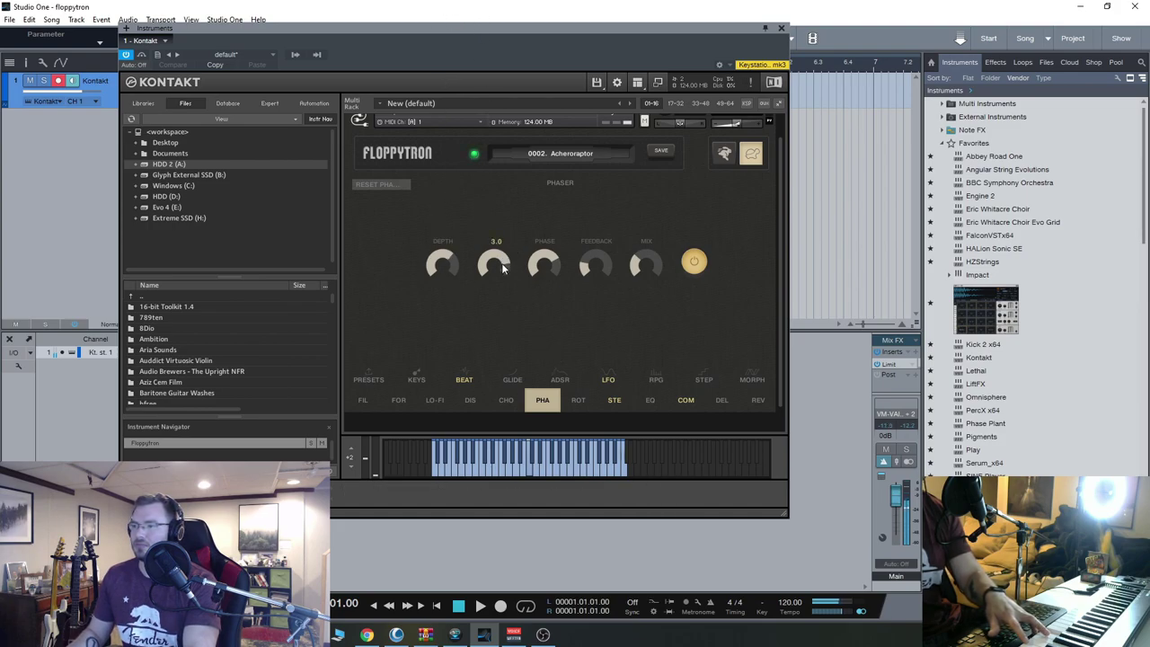
drag(448, 266, 419, 5)
drag(645, 264, 637, 47)
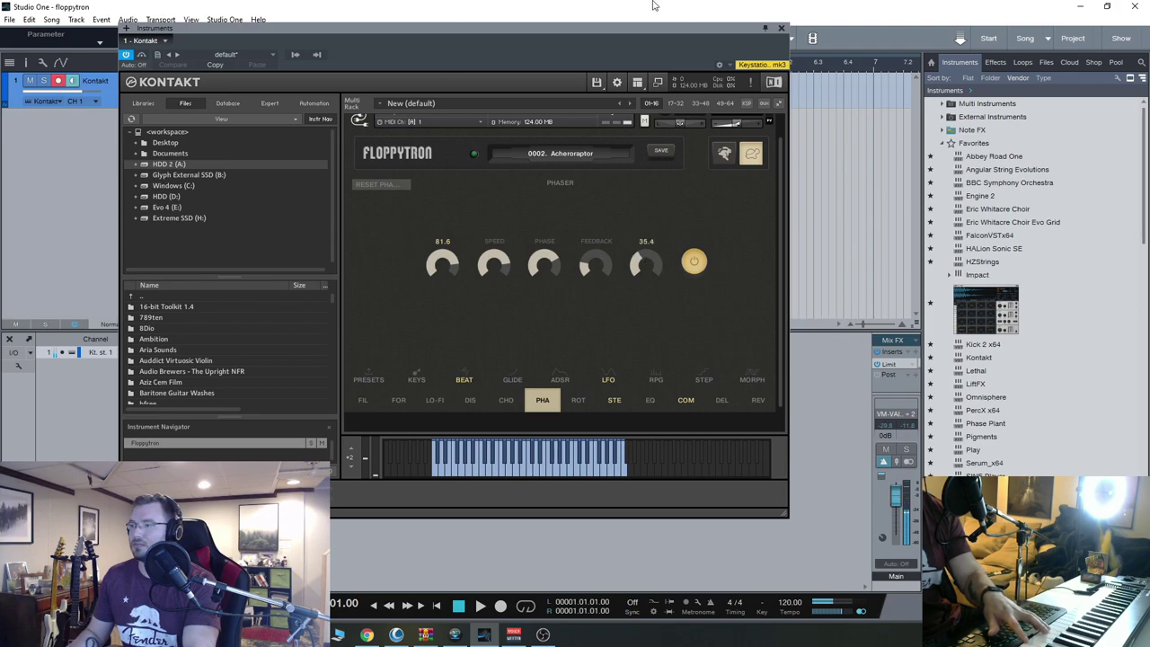
drag(644, 281, 625, 15)
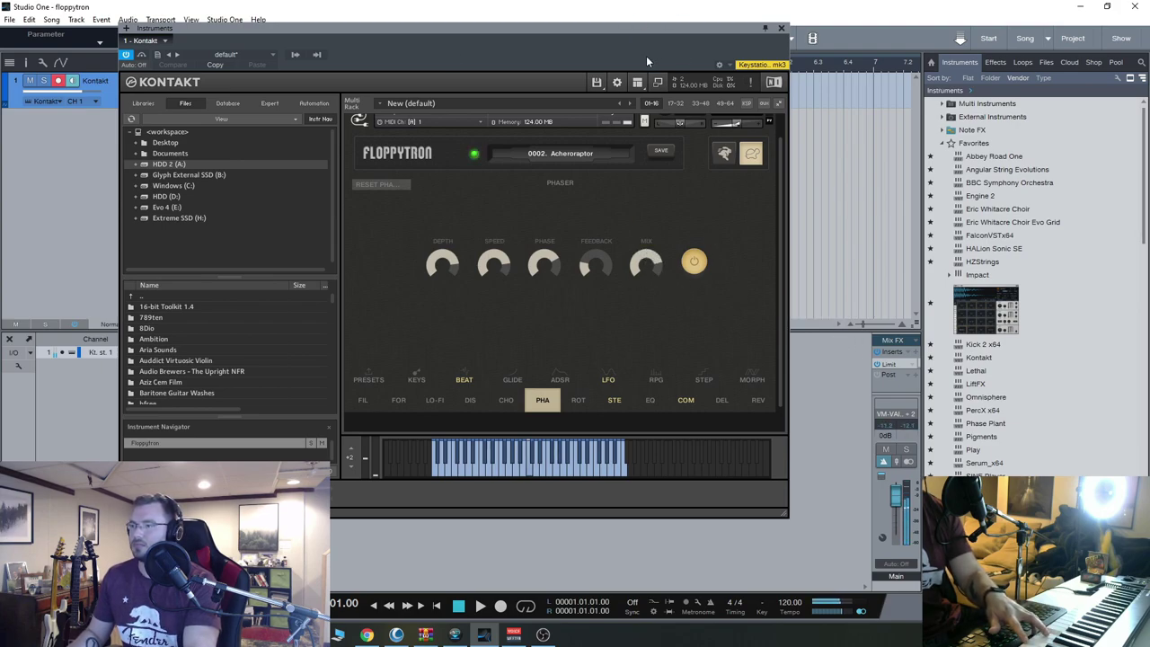
Examine Floppytron's Stereo Enhancer, Beat, Keyswitches, Glide, ADSR, Arpeggiator, Lo-Fi, Chorus and Rotator pages
click(614, 400)
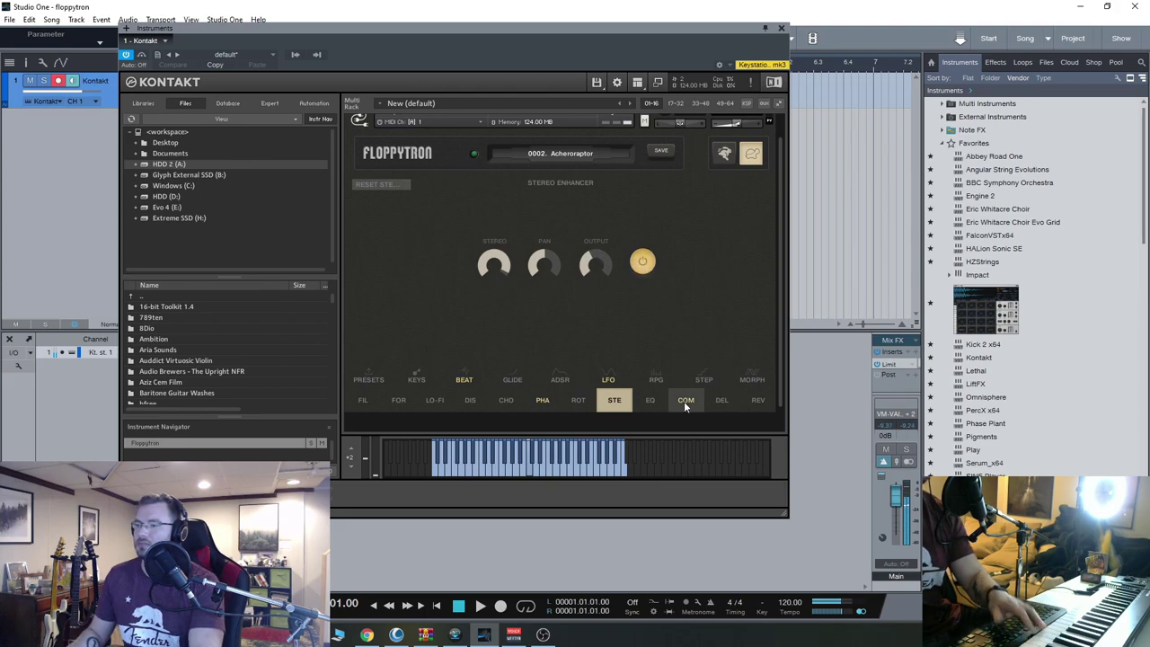
click(464, 380)
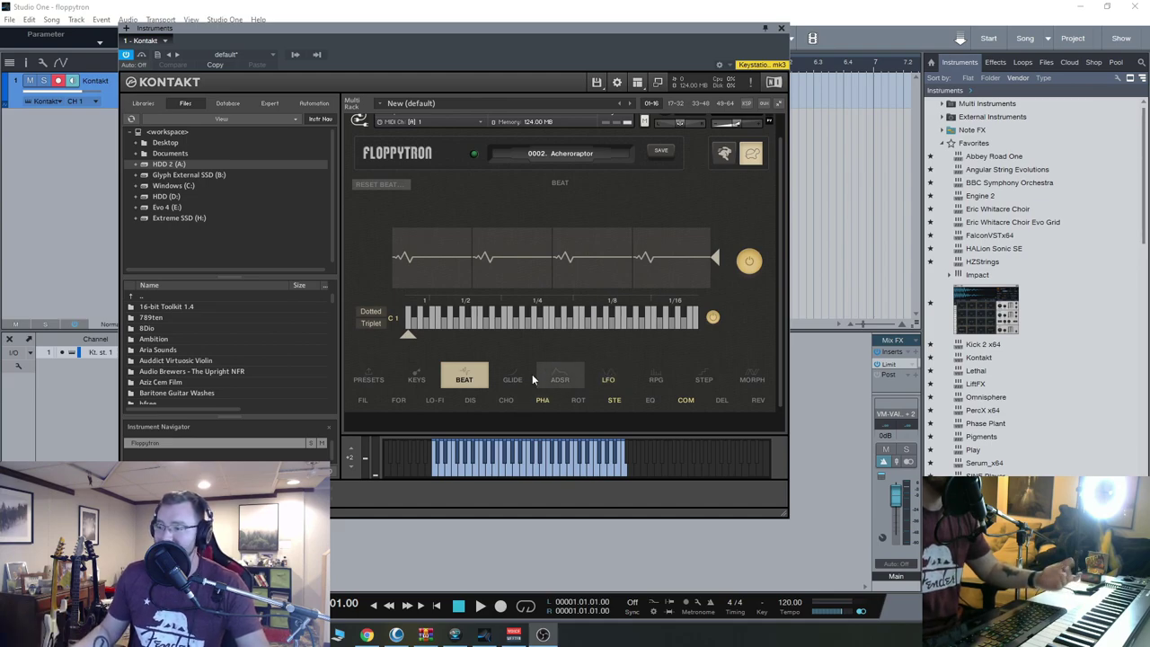
click(416, 378)
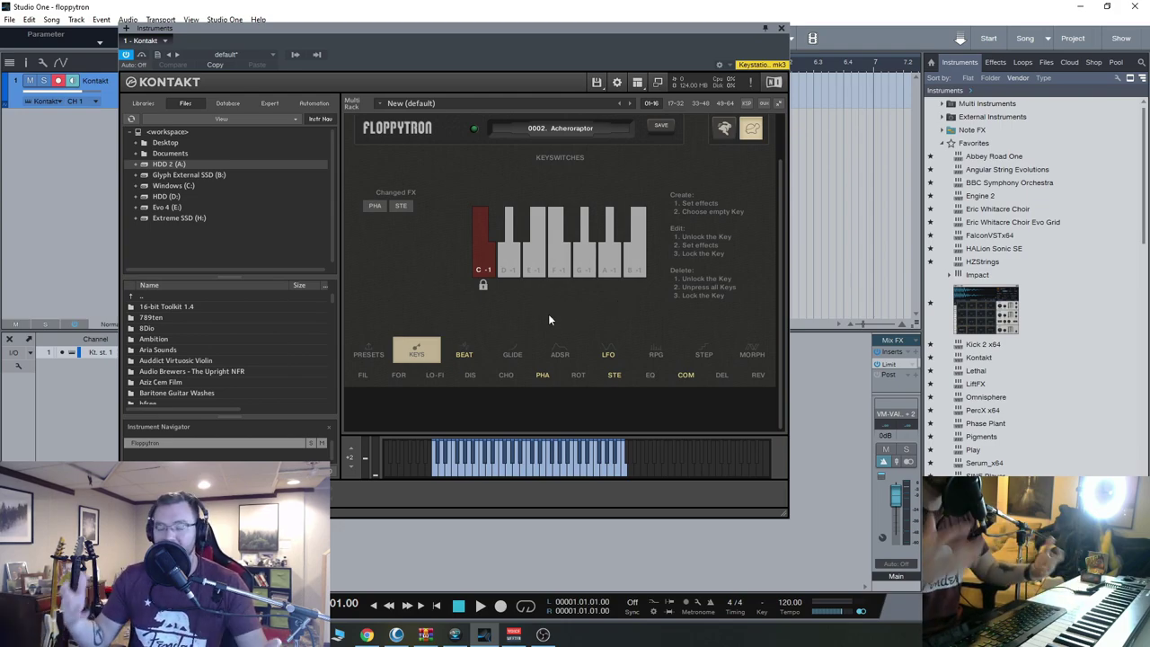
click(506, 356)
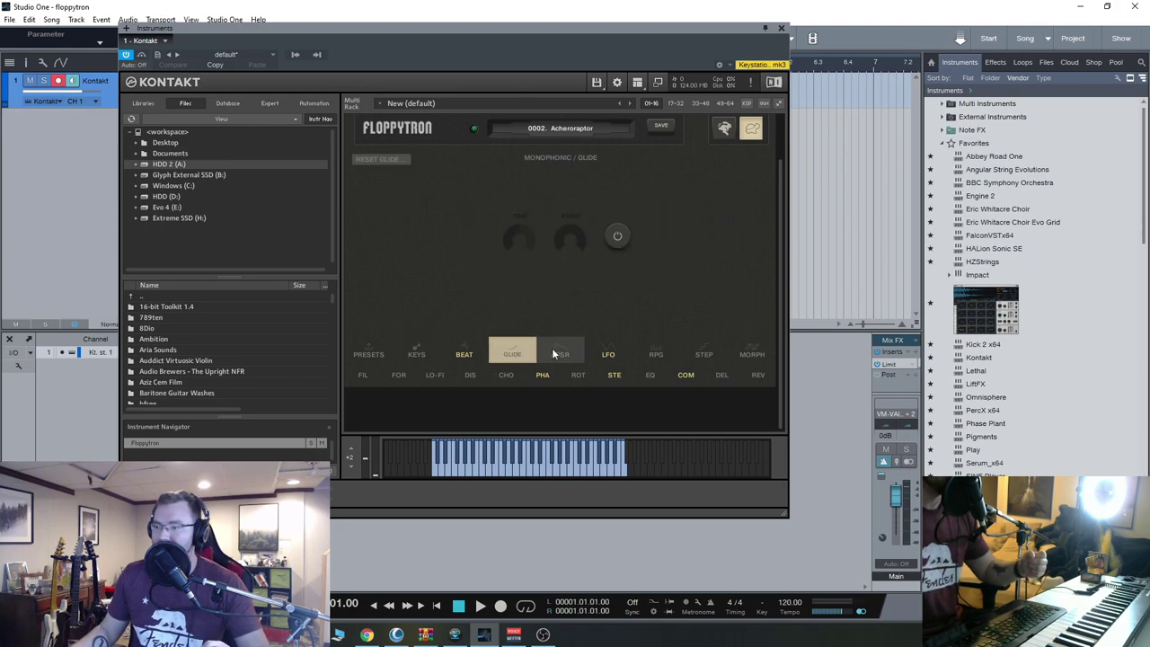
click(560, 353)
click(516, 344)
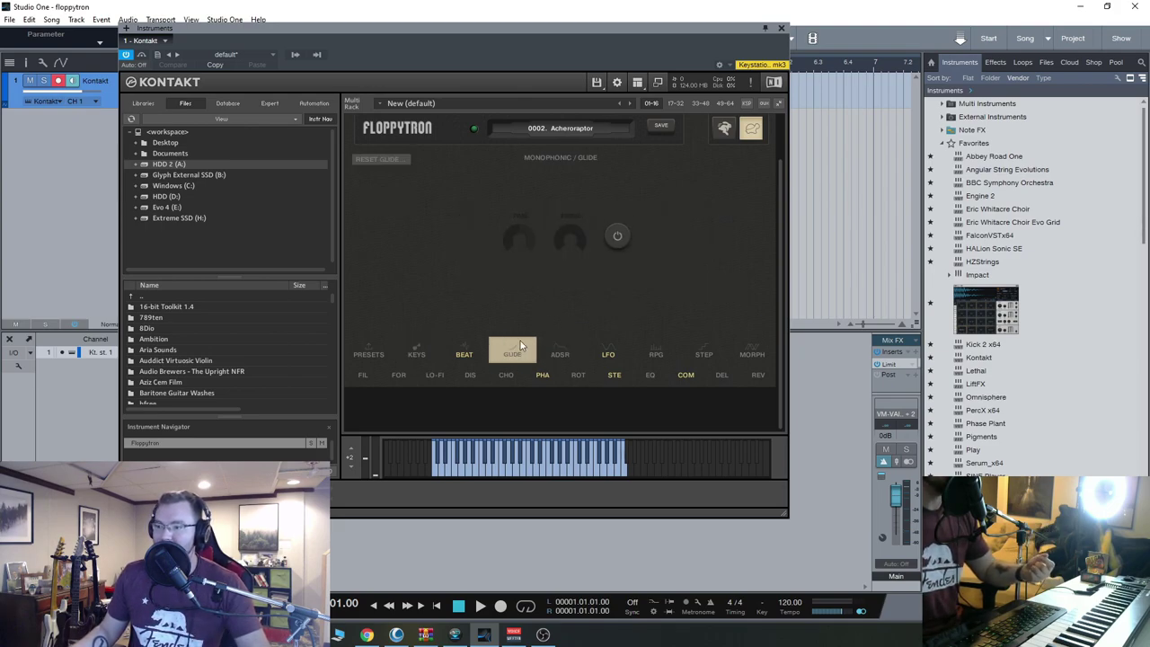
click(658, 351)
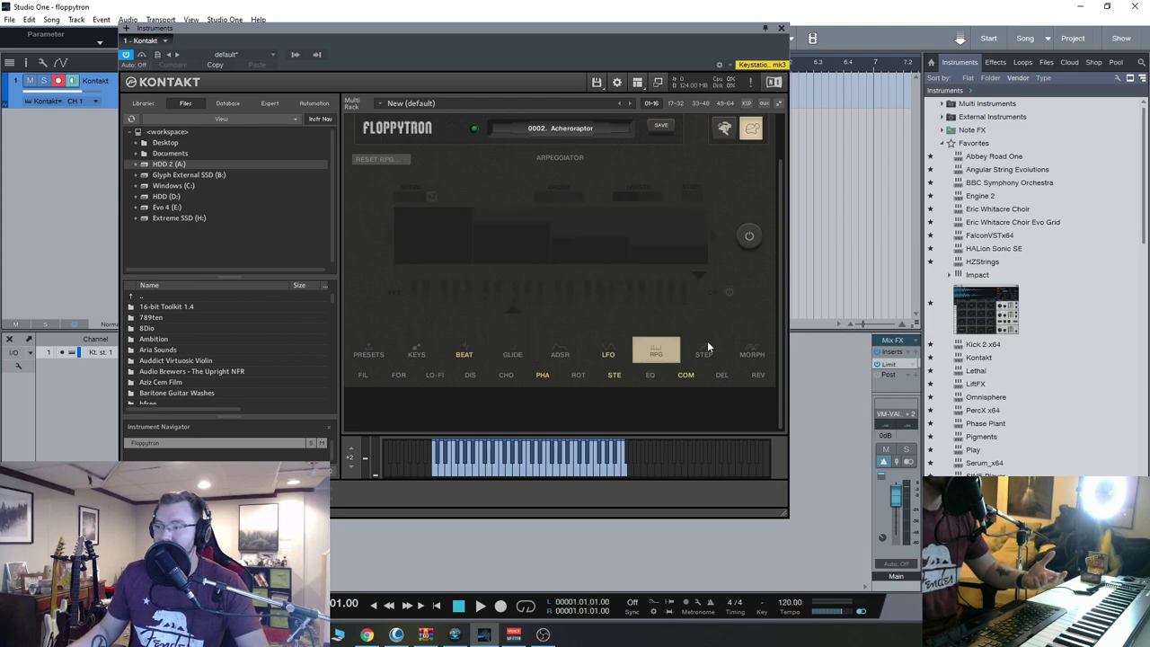
click(435, 377)
click(506, 376)
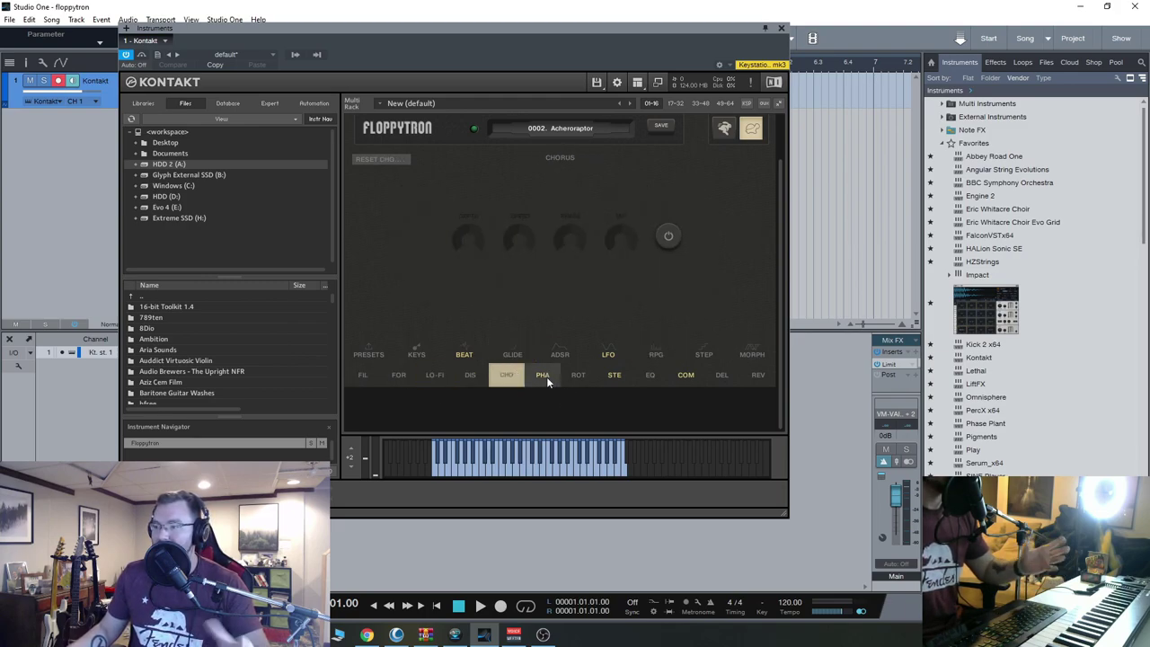
click(578, 376)
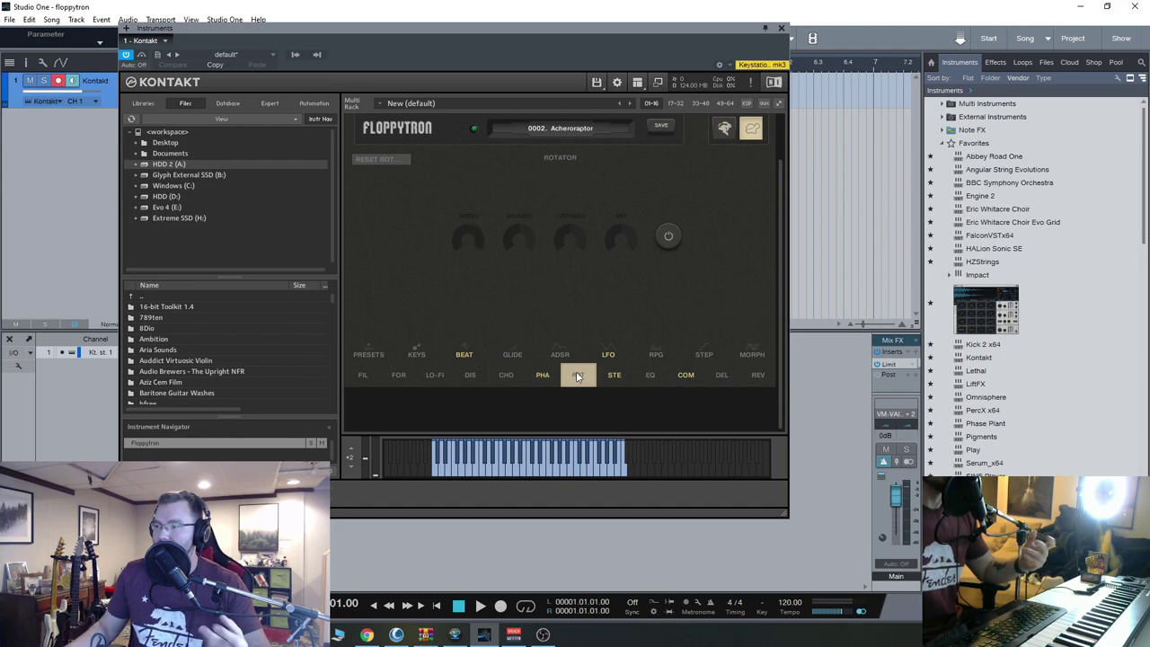
Examine Floppytron's Stereo Enhancer, Delay, Compressor, Reverb, Presets and Glide pages
click(615, 375)
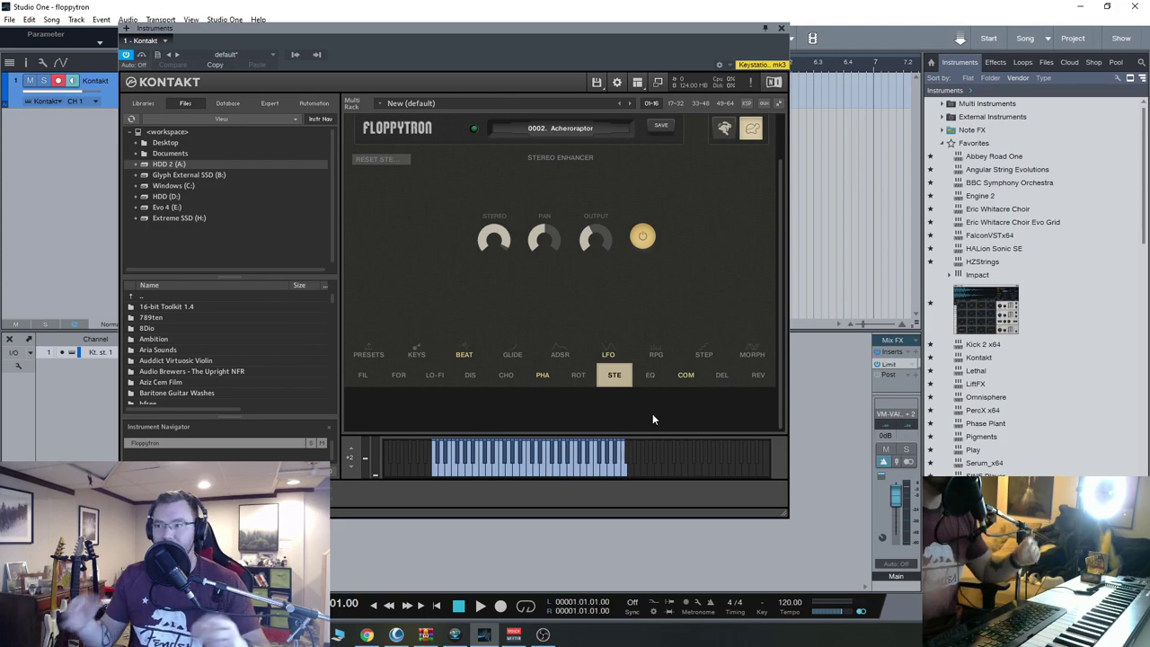
click(722, 376)
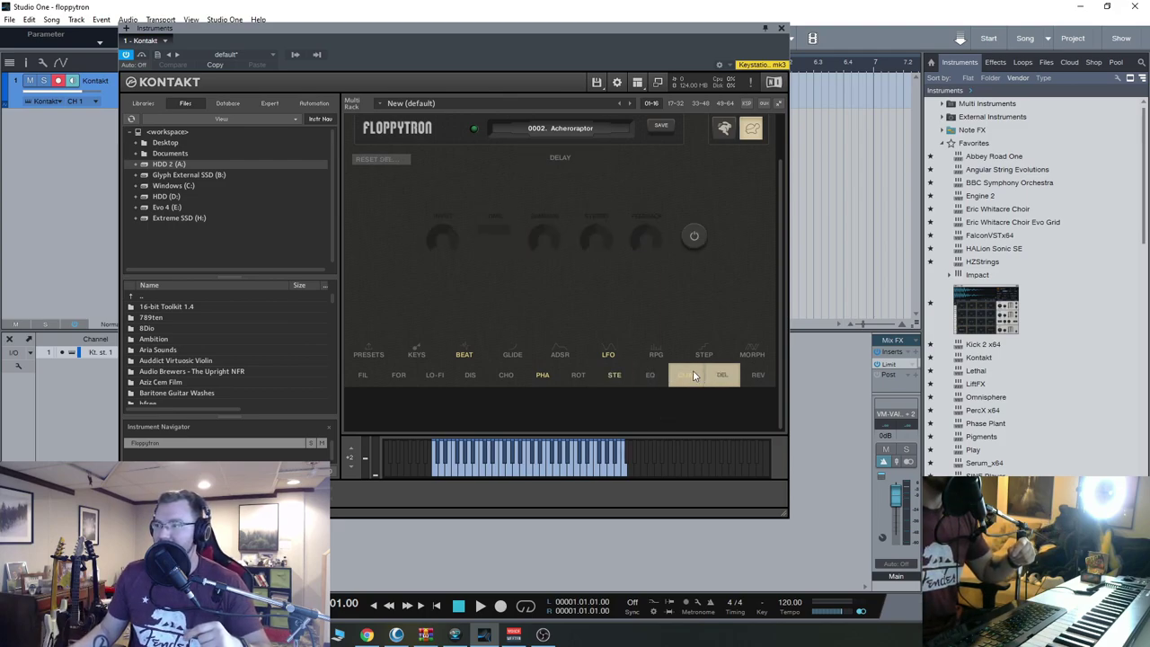
click(685, 375)
click(719, 381)
click(758, 375)
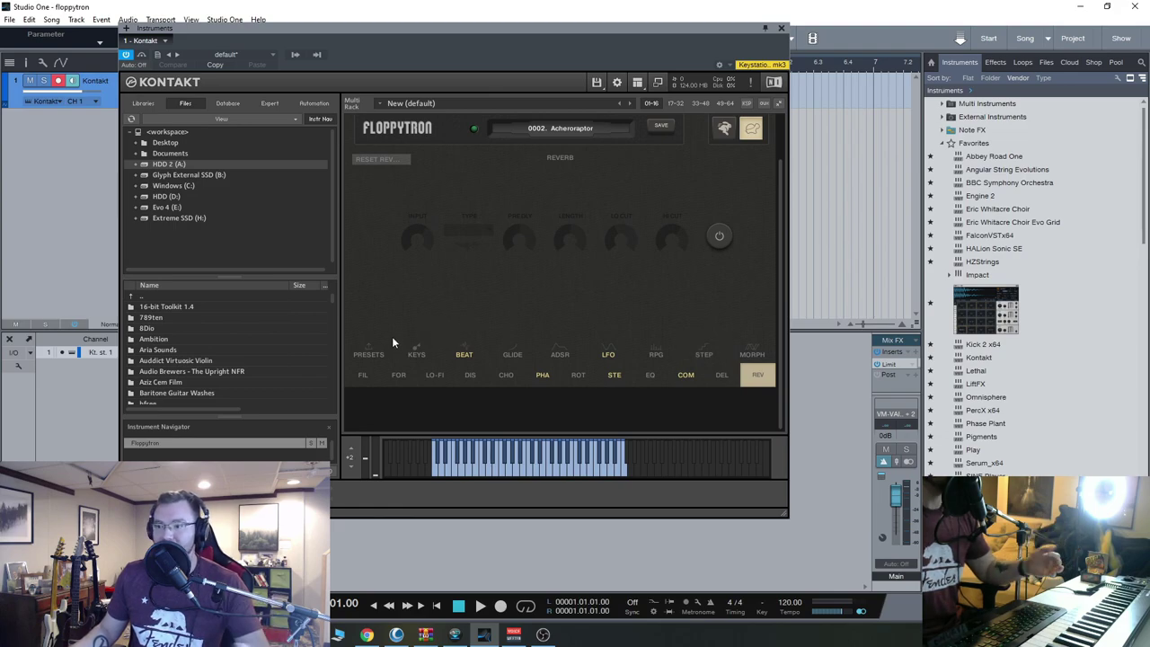
click(370, 355)
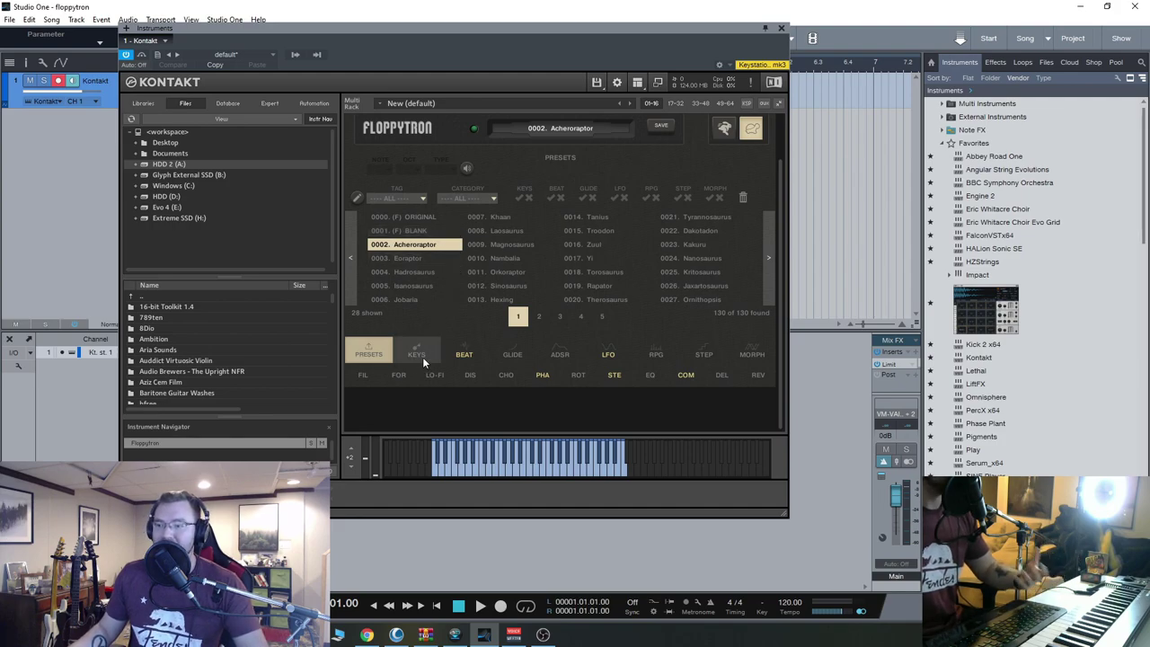
click(511, 356)
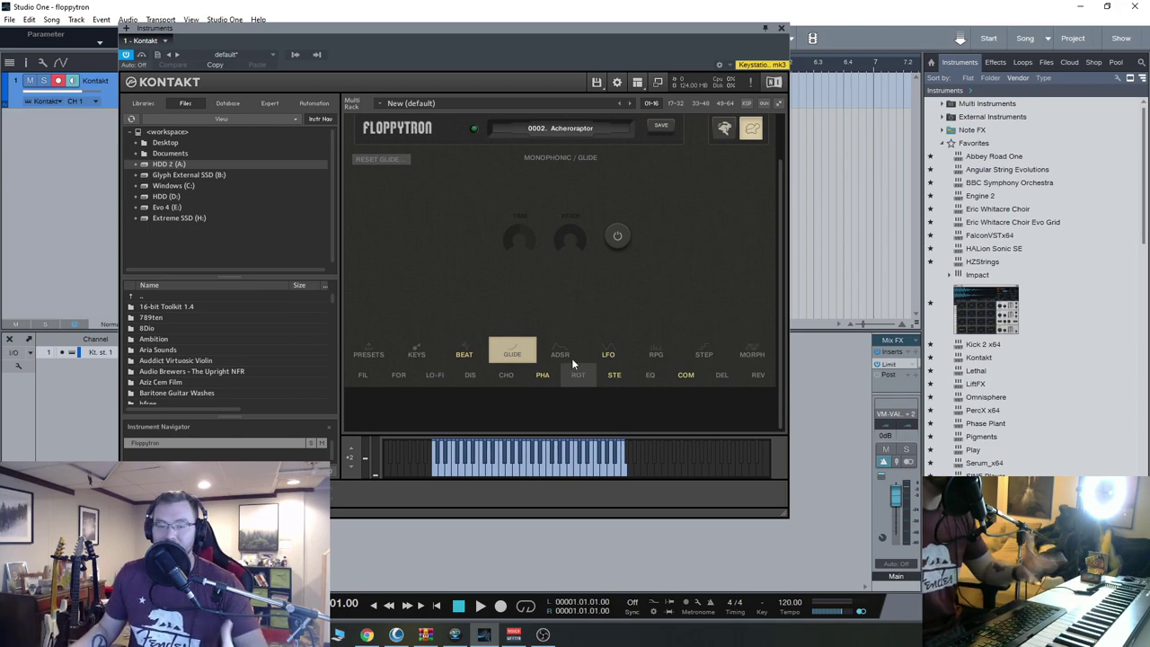
Audition the presets 0004. Hadrosaurus, 0009. Magnosaurus, 0019. Rapator and 0025. Kritosaurus from the first preset page
click(368, 354)
click(407, 316)
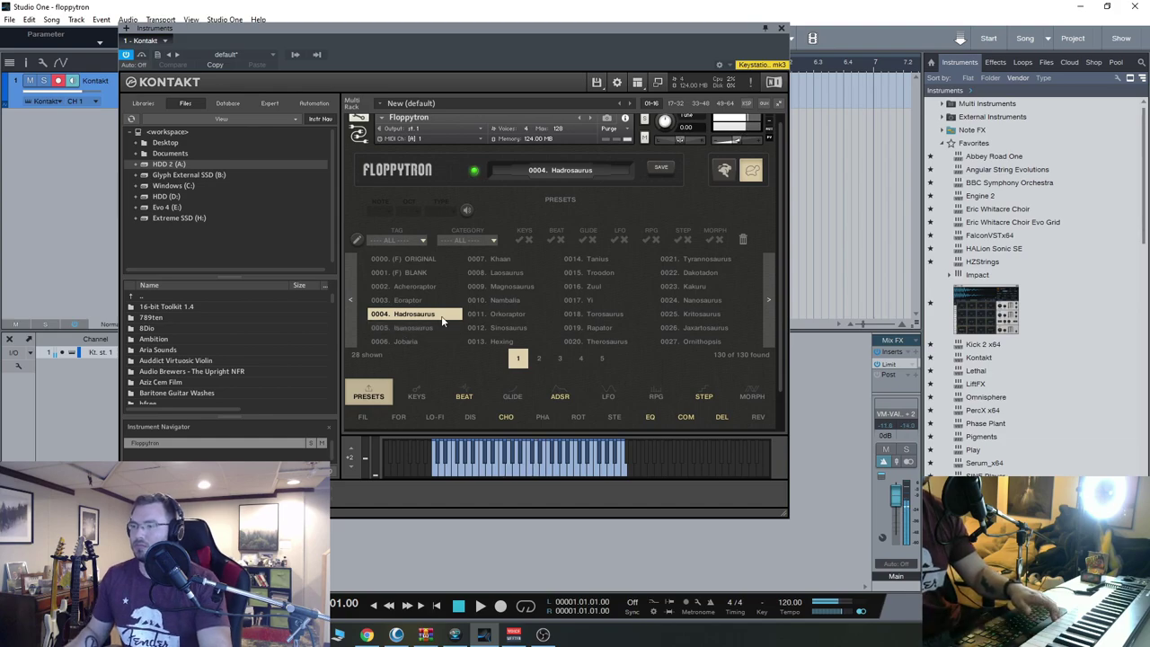
click(527, 287)
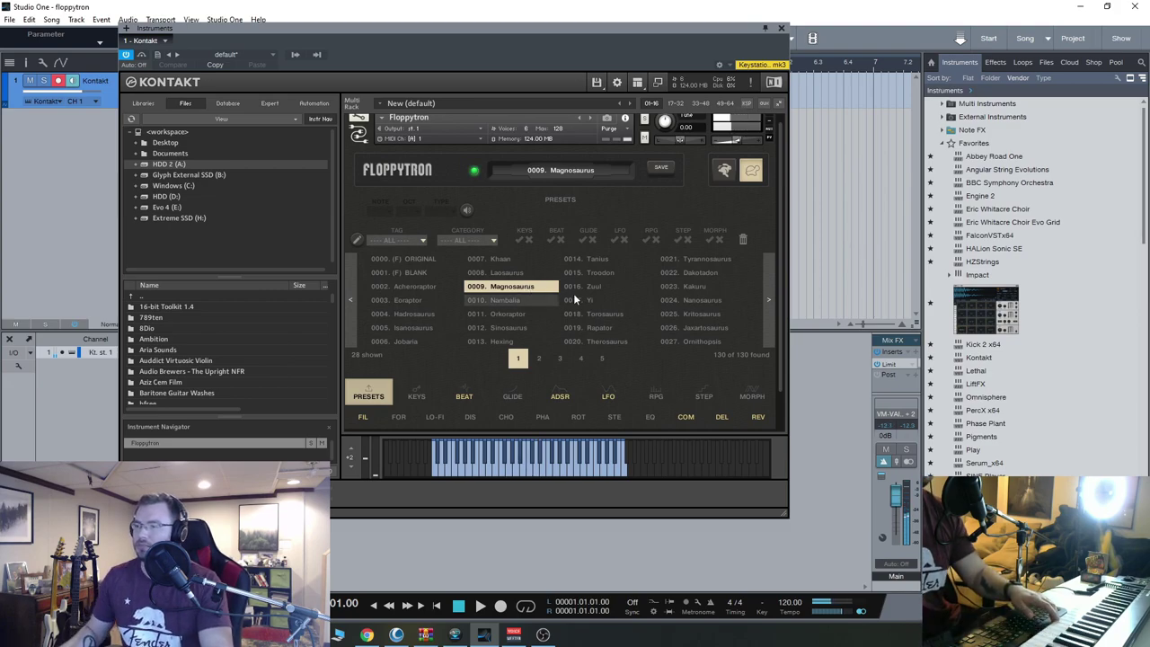
scroll(576, 301, down, 1)
click(604, 297)
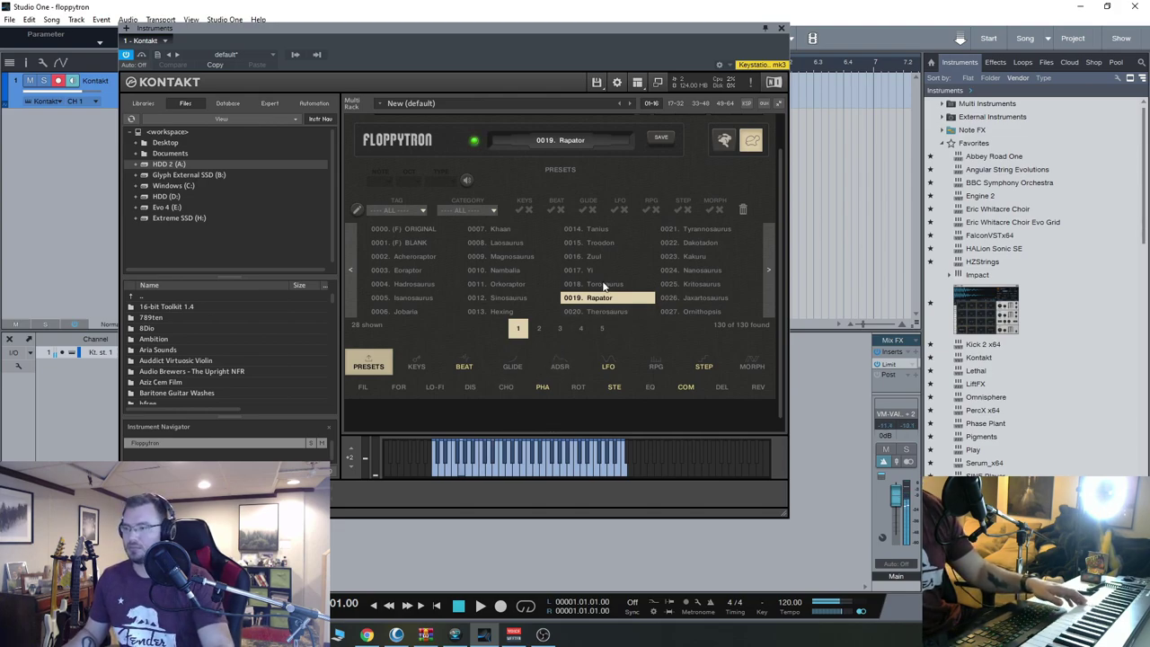
click(735, 284)
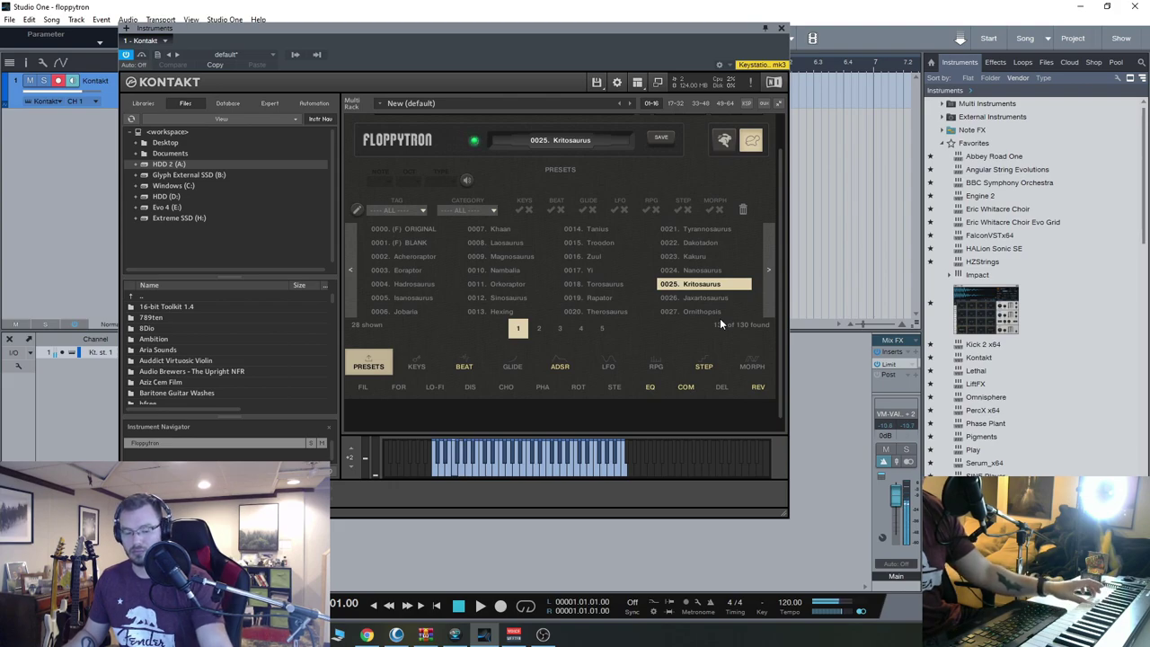
Audition 0046. Herrerasaurus on preset page 2, followed by 0074. Alxasaurus and 0057. Acristavus on page 3
click(768, 277)
click(633, 284)
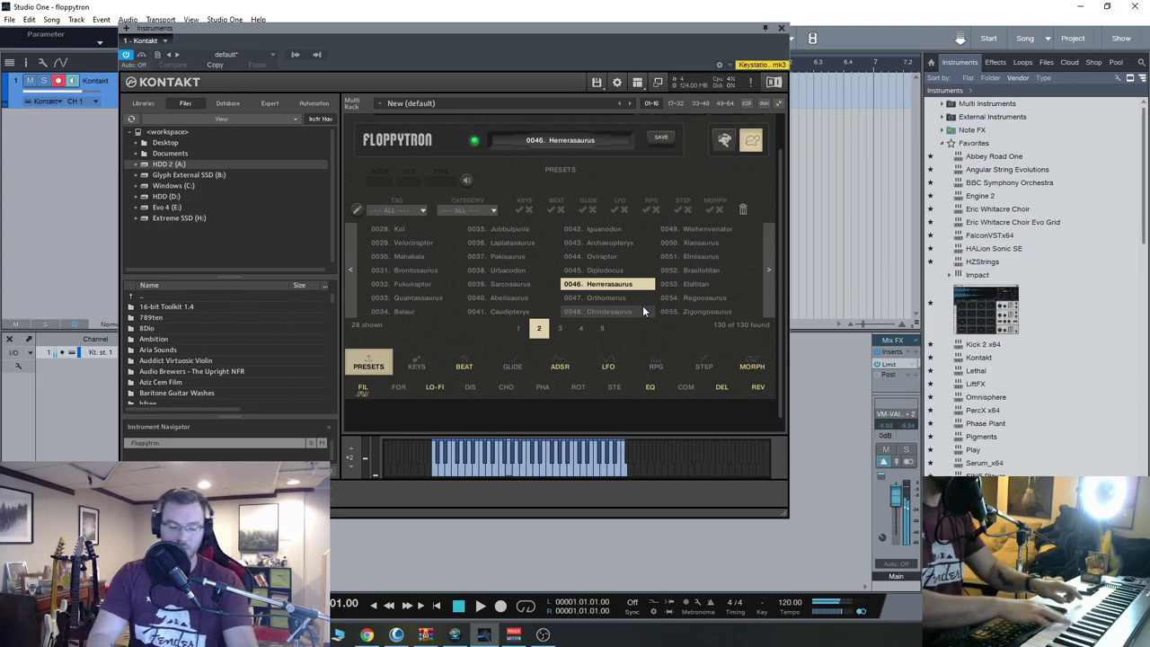
click(767, 270)
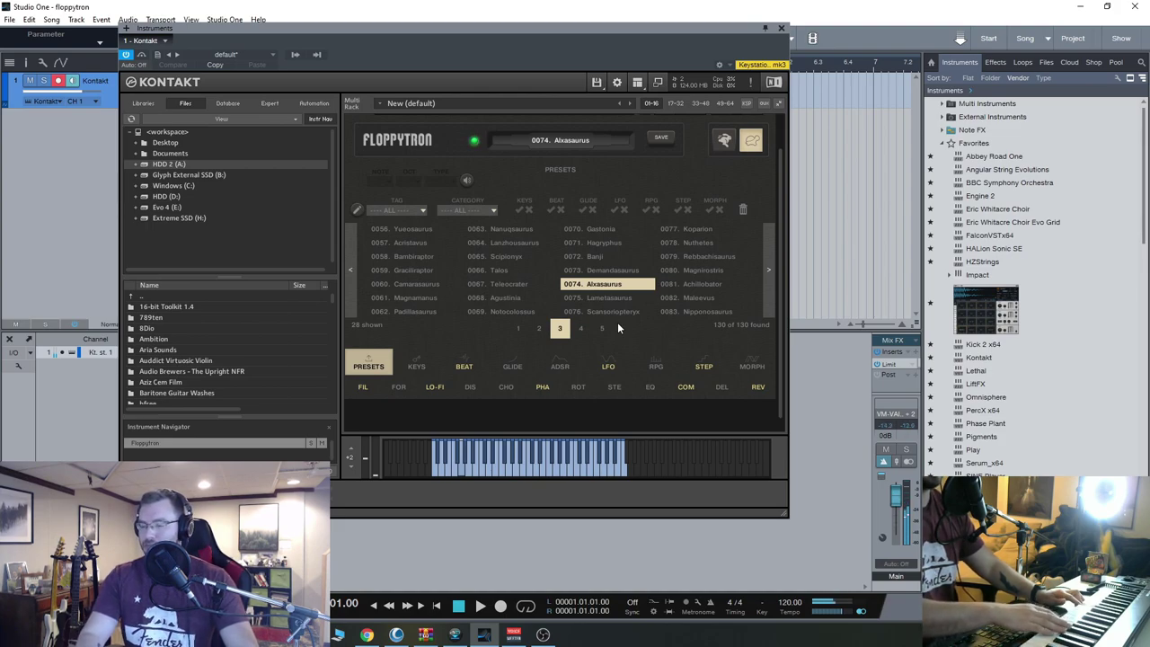
click(405, 243)
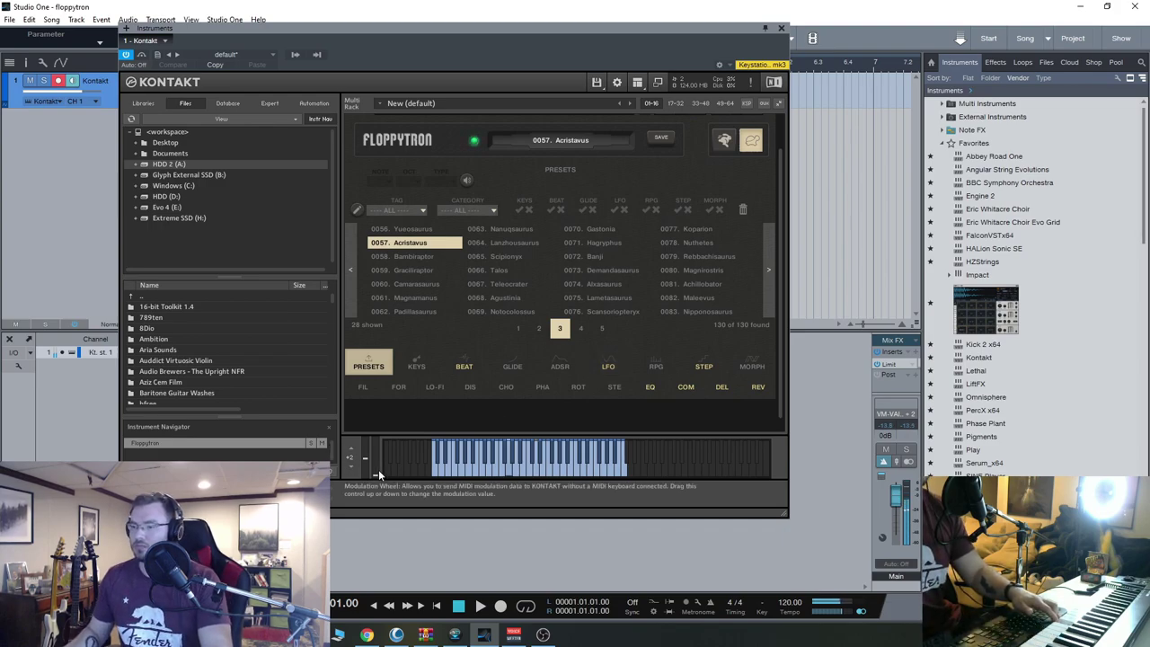
Audition the presets 0094. Zby, 0102. Jinfengopteryx, 0108. Olorotitan and 0086. Tawa on preset page 4
click(769, 269)
click(506, 268)
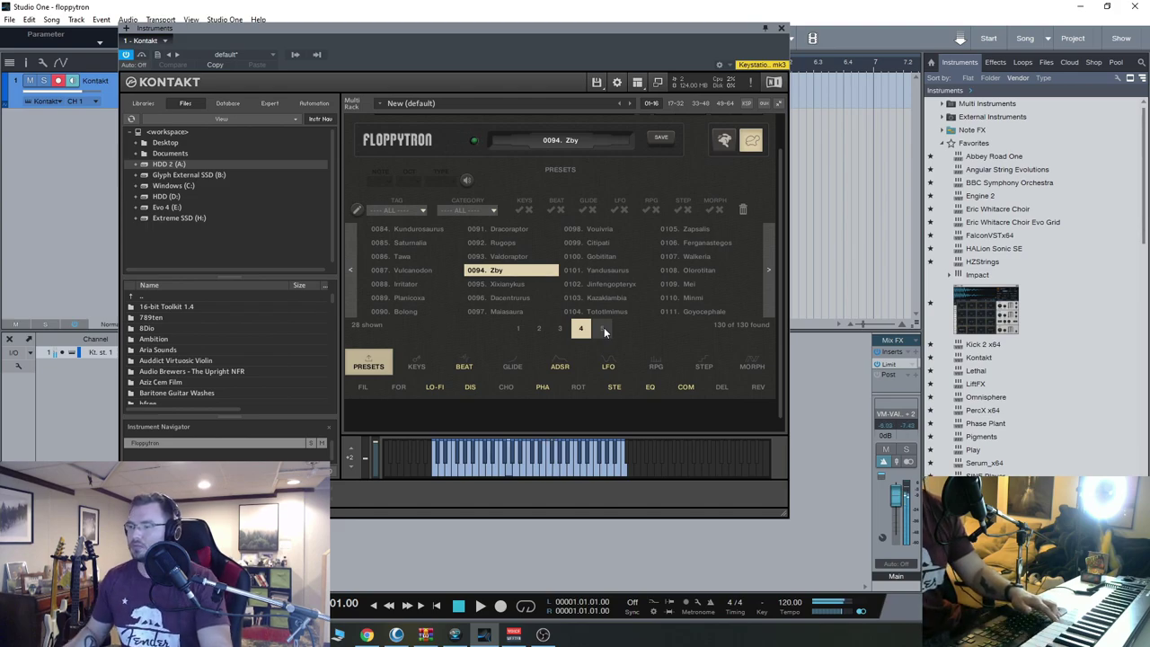
click(619, 287)
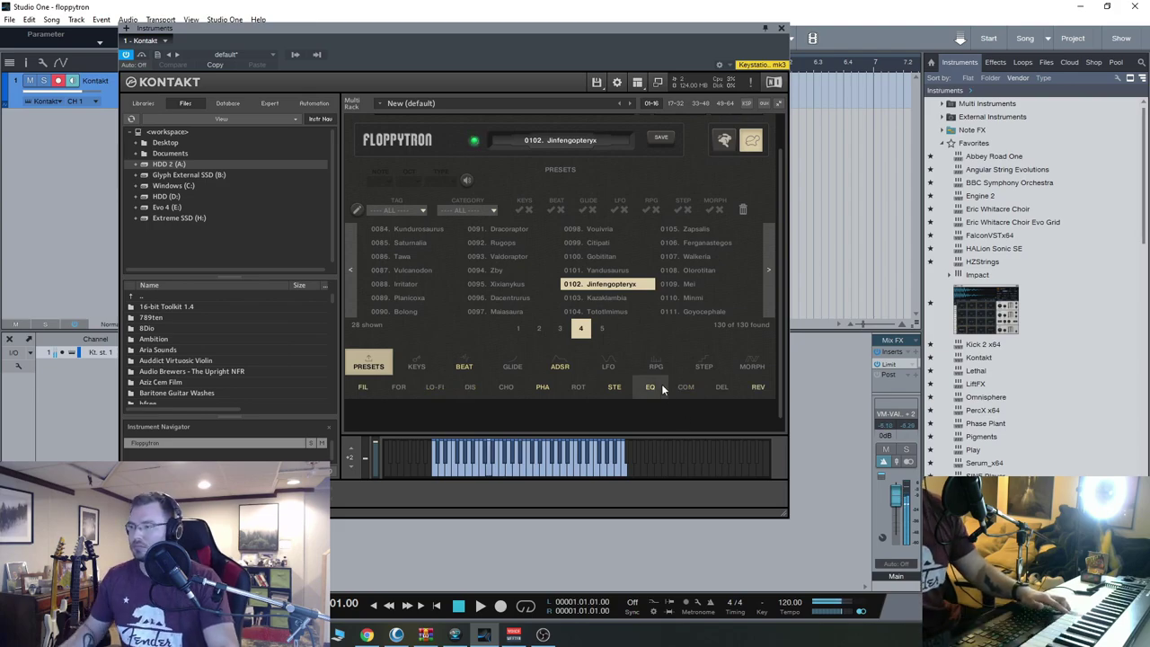
click(694, 272)
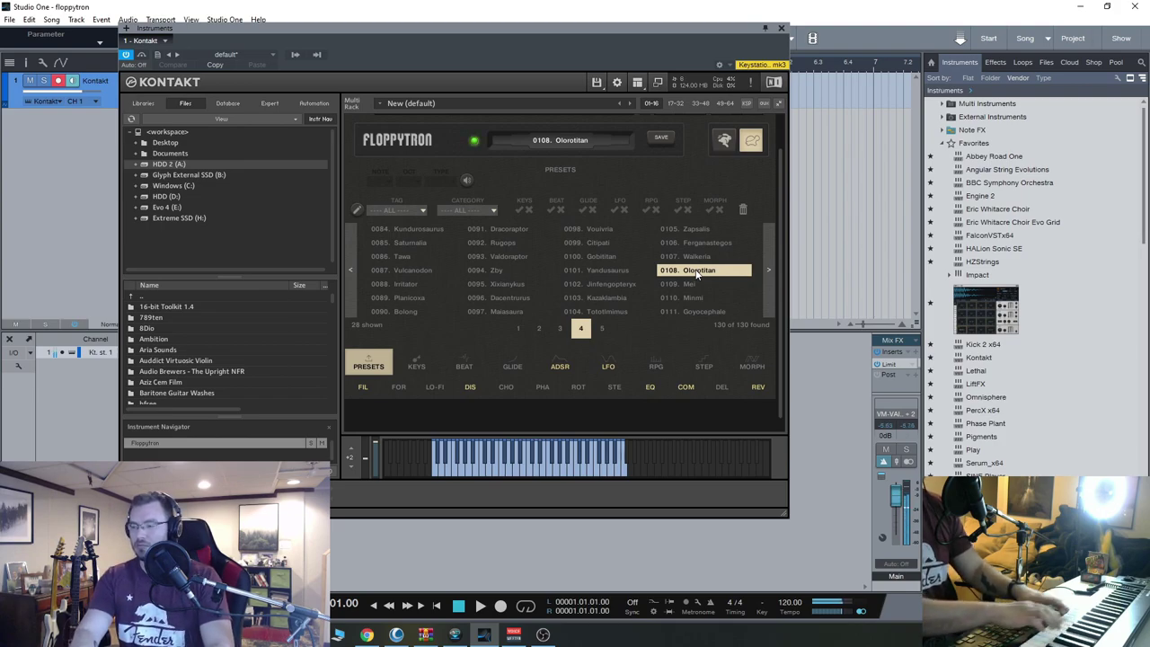
click(400, 258)
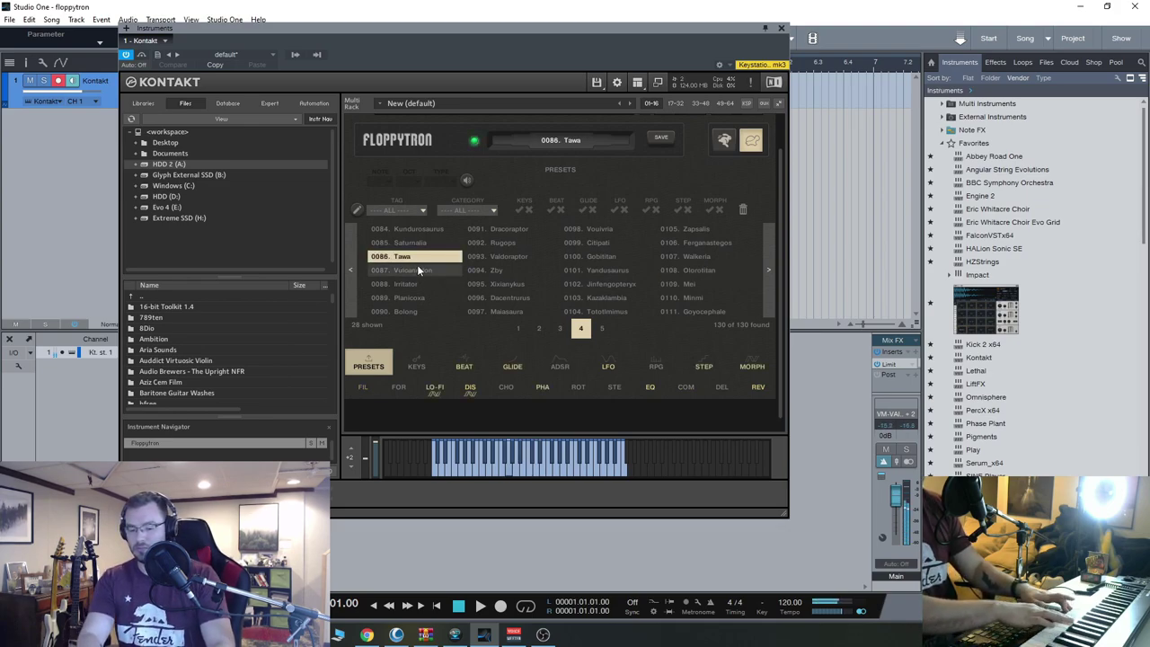
Audition the presets 0121. Nomingia, 0114. Raptorex and 0123. Kryptops on preset page 5
click(769, 278)
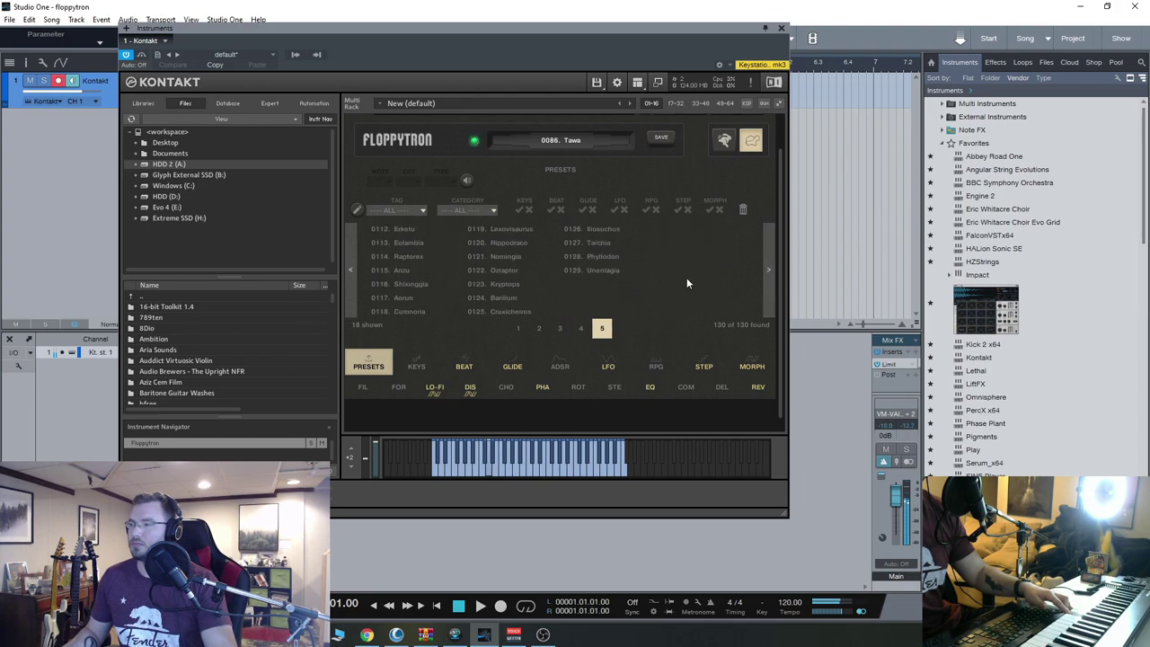
click(510, 258)
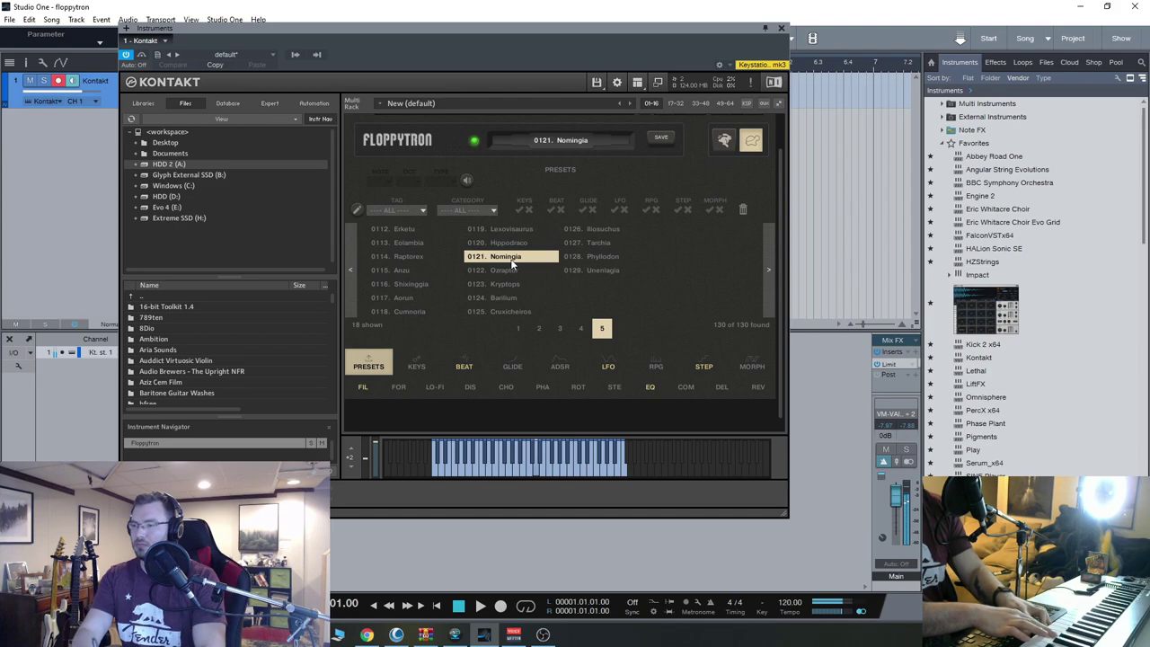
click(396, 258)
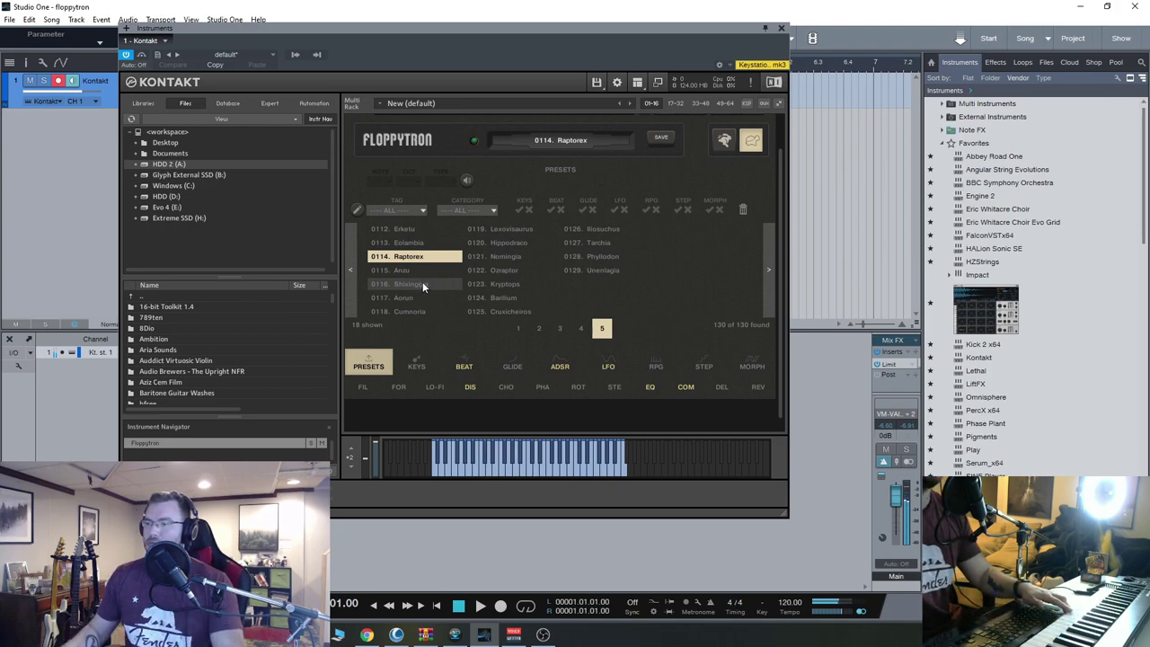
click(505, 284)
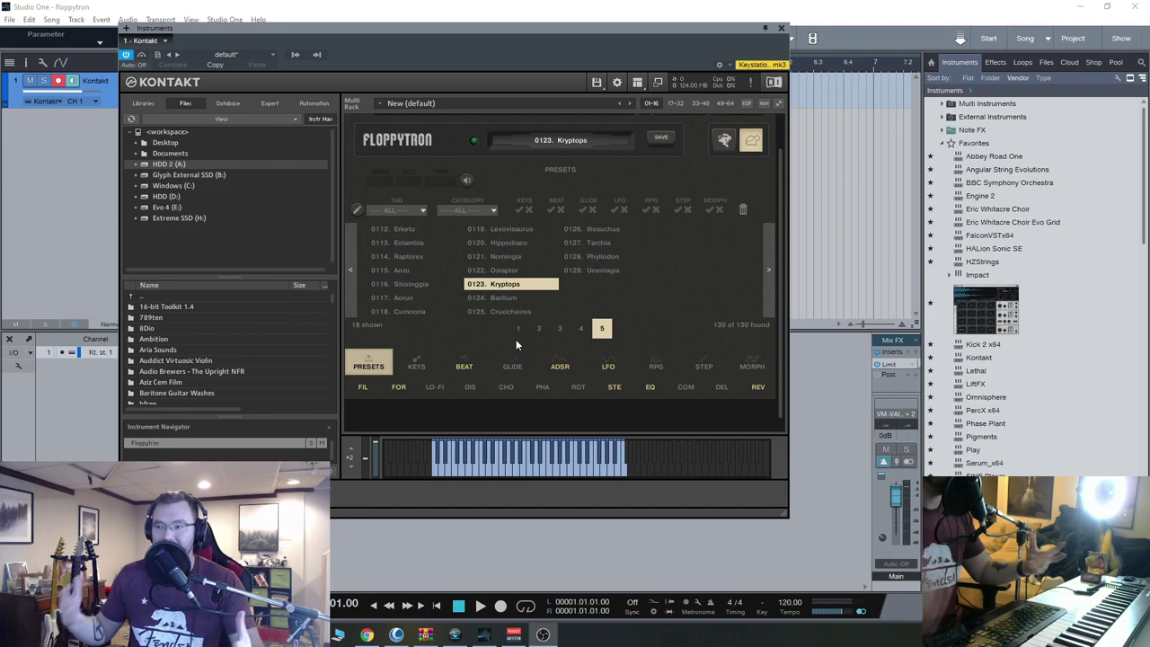
Remove the Floppytron instrument from the rack, load Floppytron-Expansion-Pack-1.nki from the Floppytron 1.3 folder, and close the Quick-Load browser
scroll(762, 176, up, 1)
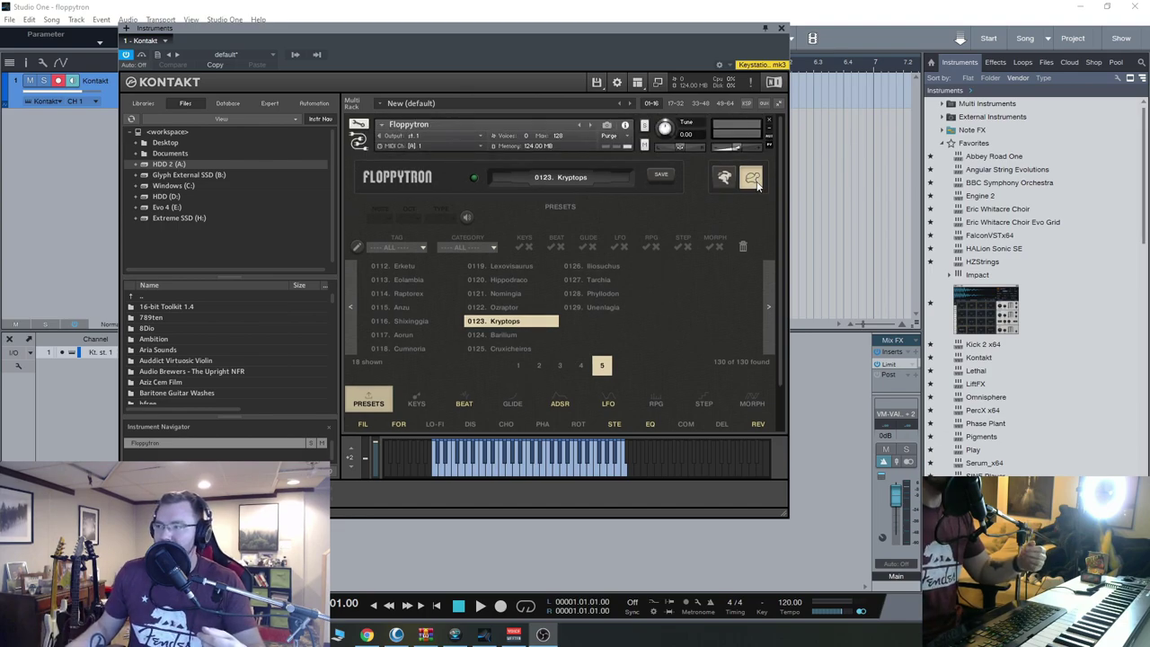
click(768, 125)
click(579, 360)
right_click(529, 309)
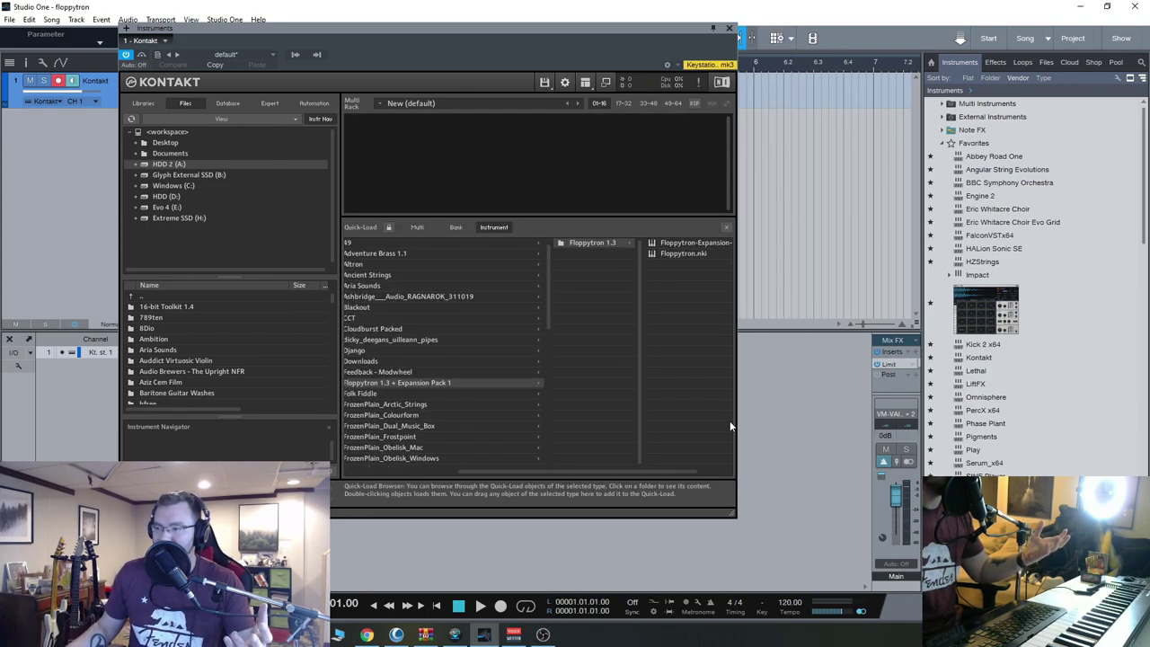
double_click(687, 242)
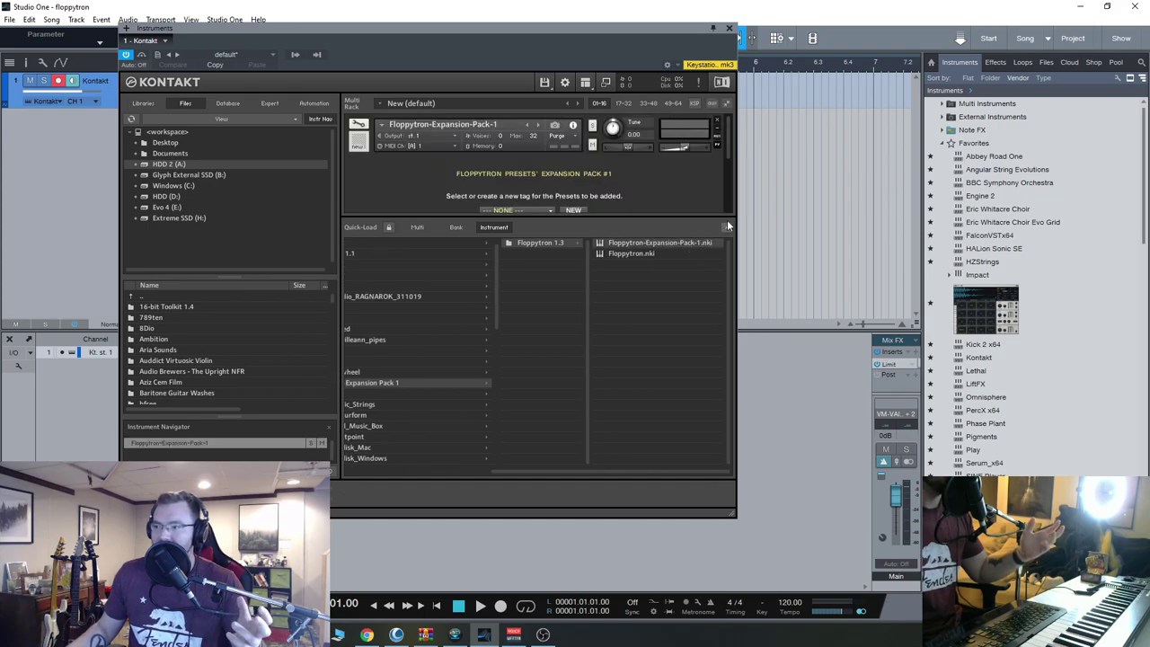
click(726, 226)
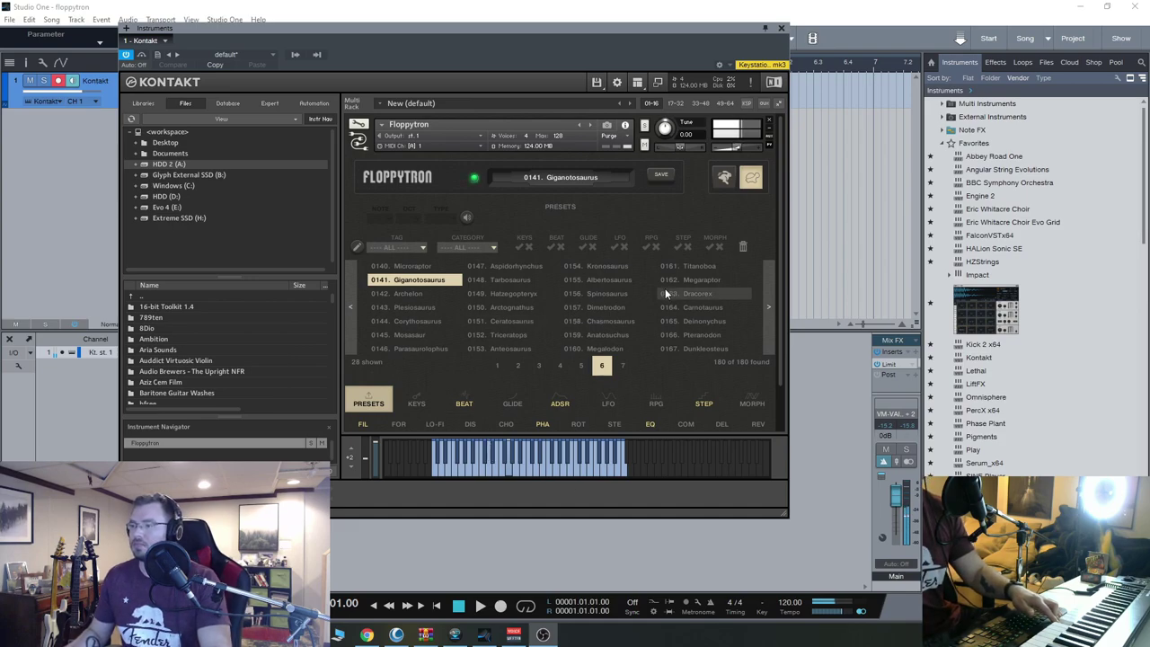
Audition the presets 0150. Arctognathus and 0164. Carnotaurus on preset page 6
click(506, 306)
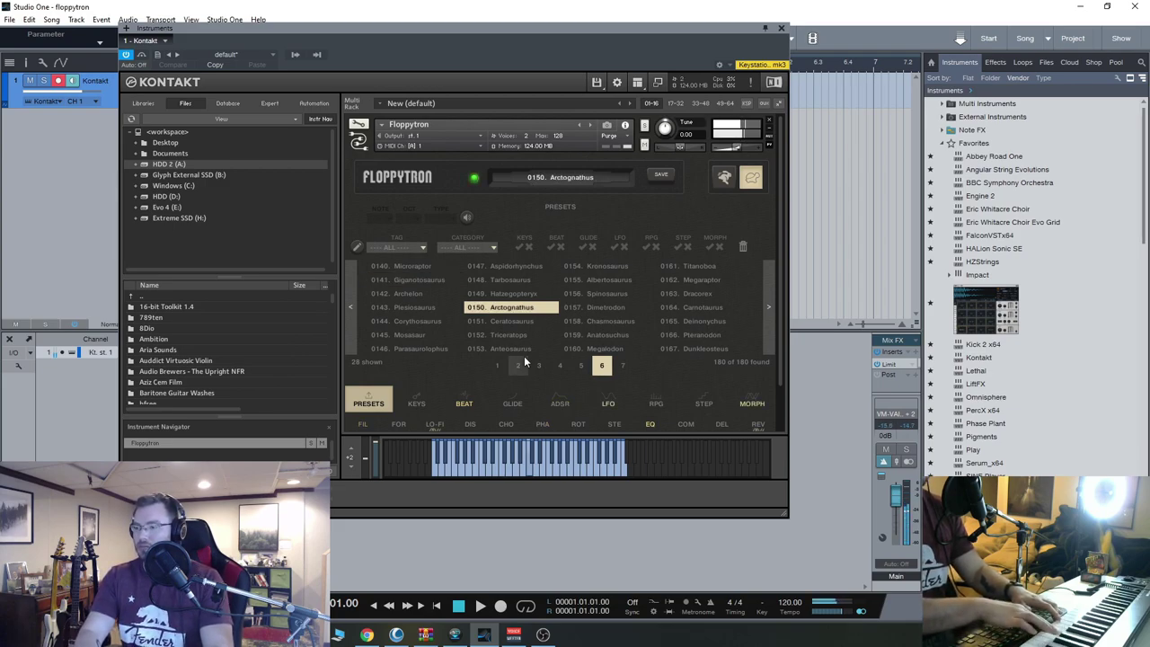
click(702, 309)
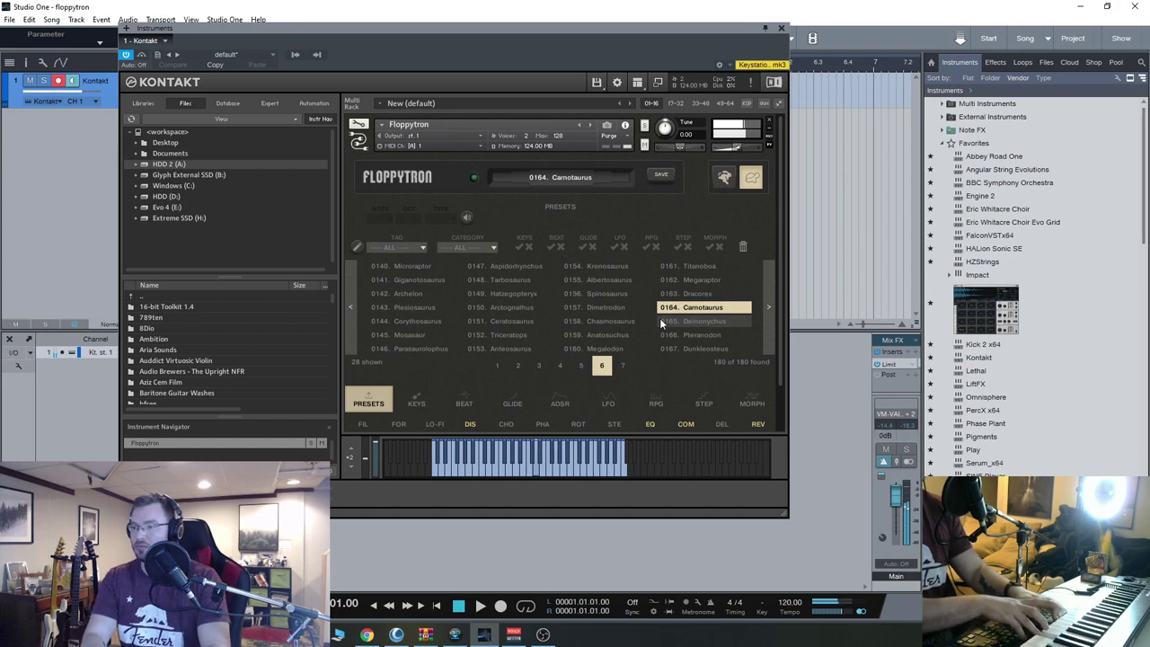
Turn on monophonic Glide for the Carnotaurus preset and lower its glide time to 39.0
click(513, 403)
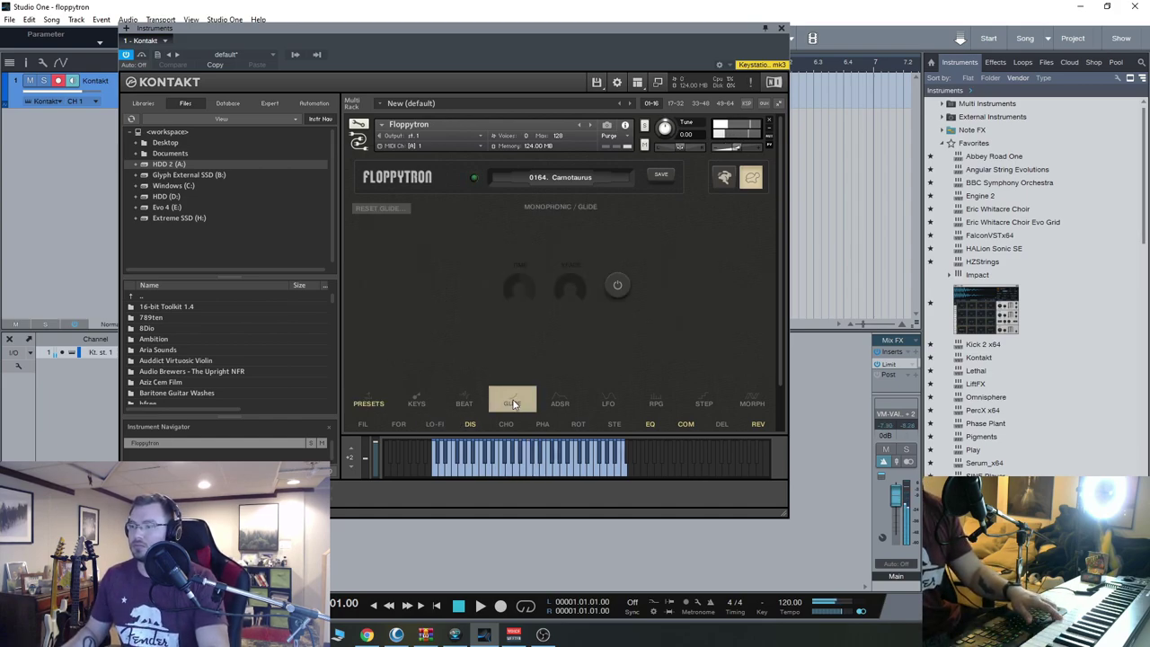
click(618, 285)
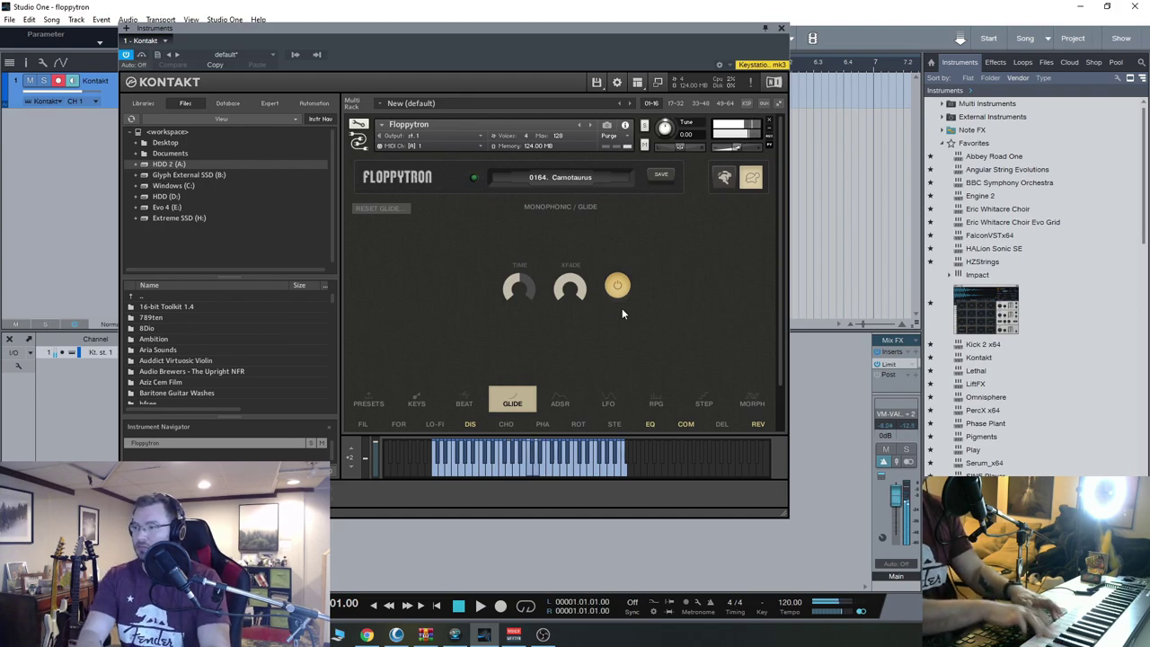
drag(526, 336, 533, 306)
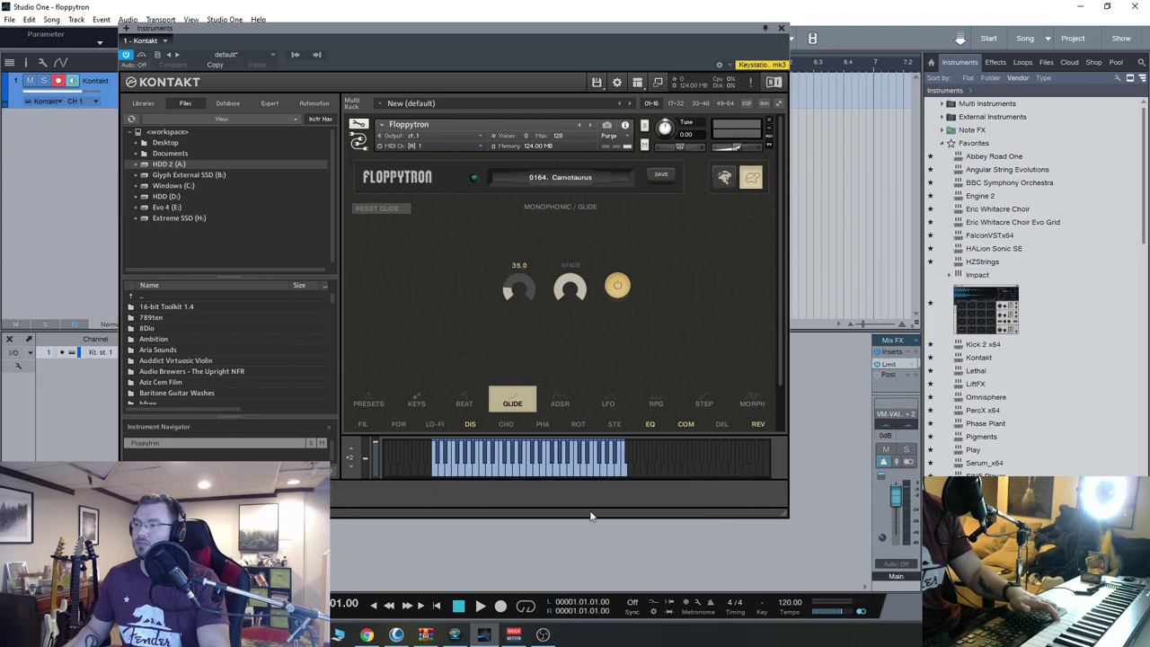
drag(567, 458, 612, 556)
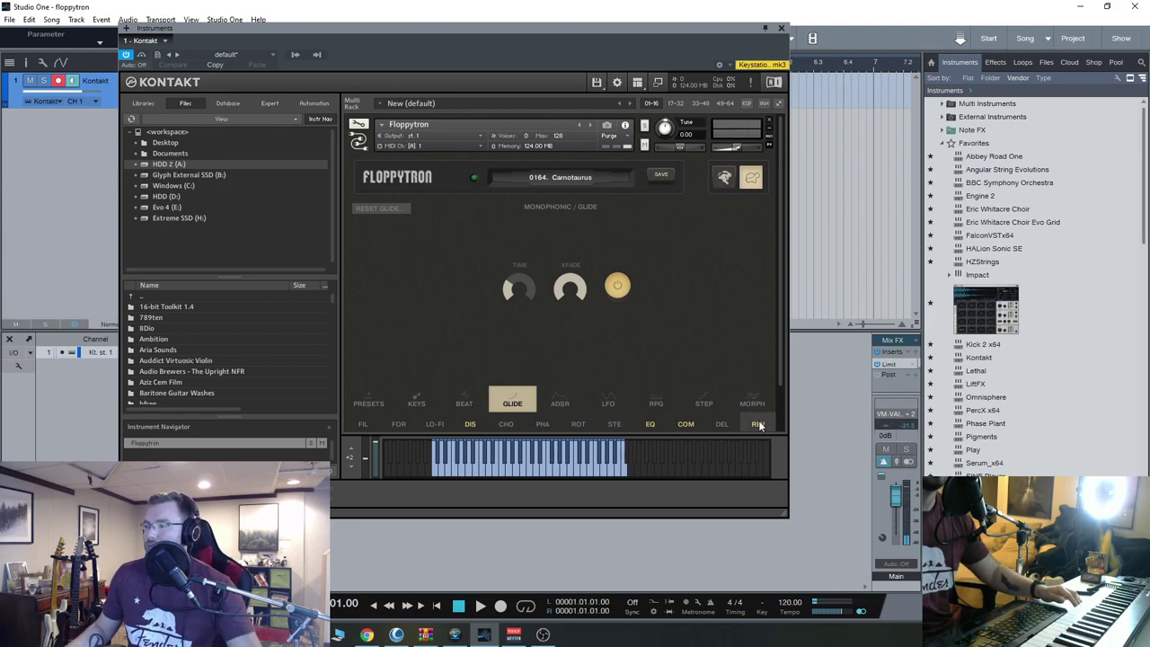
Audition the presets 0176. Argentinosaurus, 0169. Aardonyx, 0172. Allosaurus and 0175. Halisaurus on preset page 7
click(380, 400)
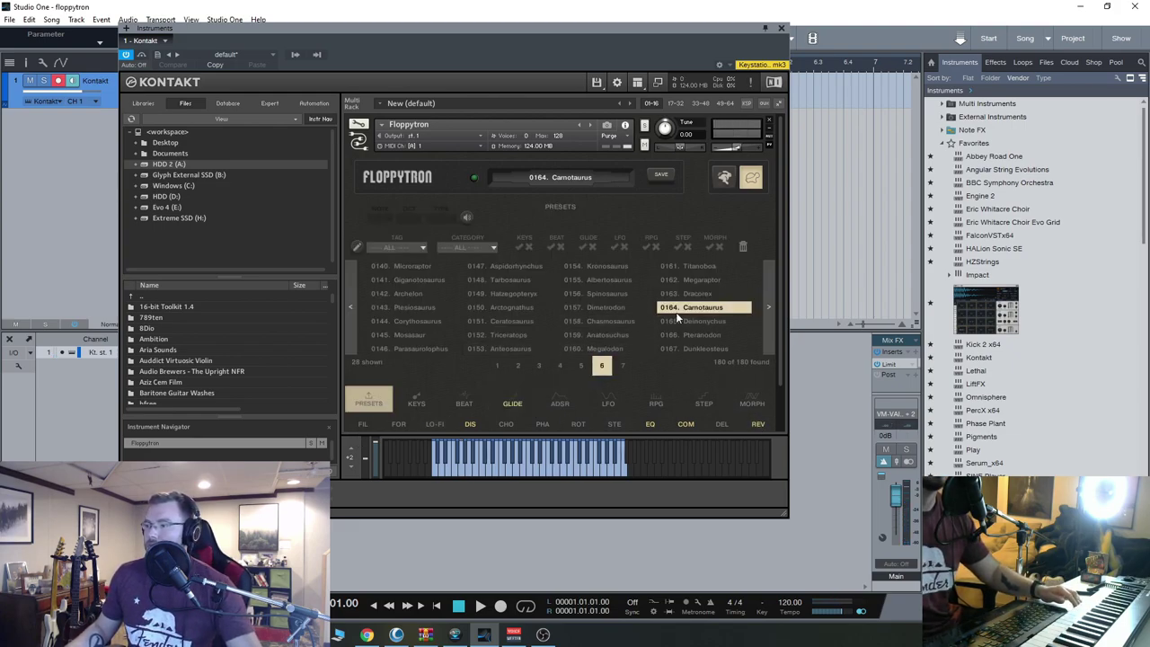
click(768, 306)
click(505, 279)
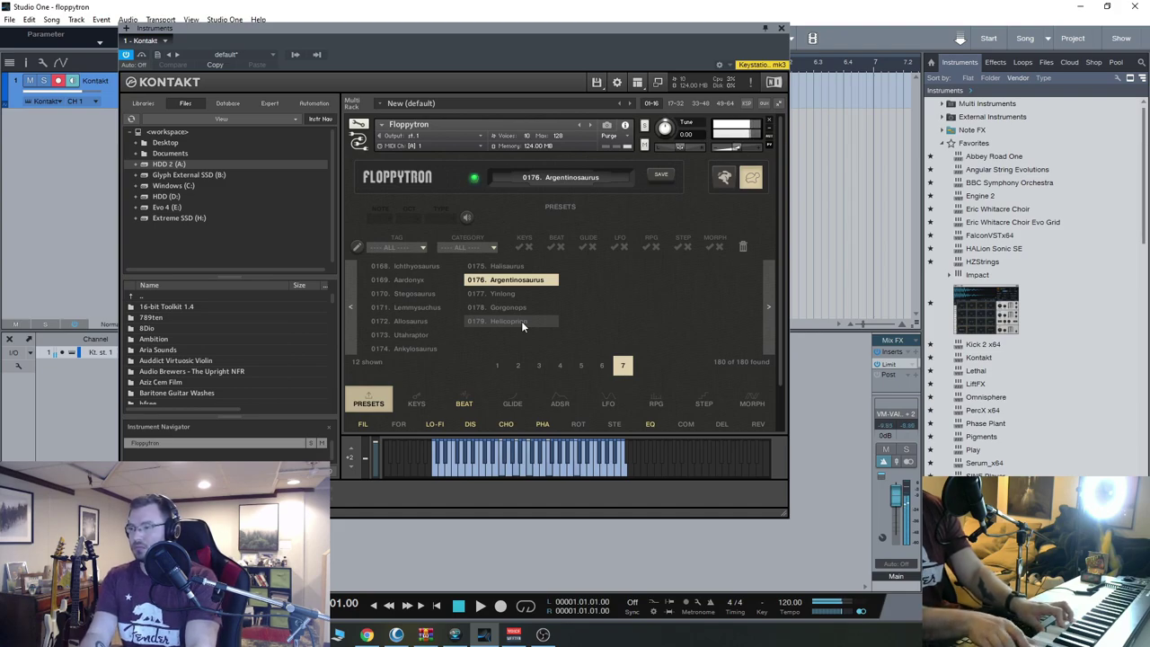
click(431, 286)
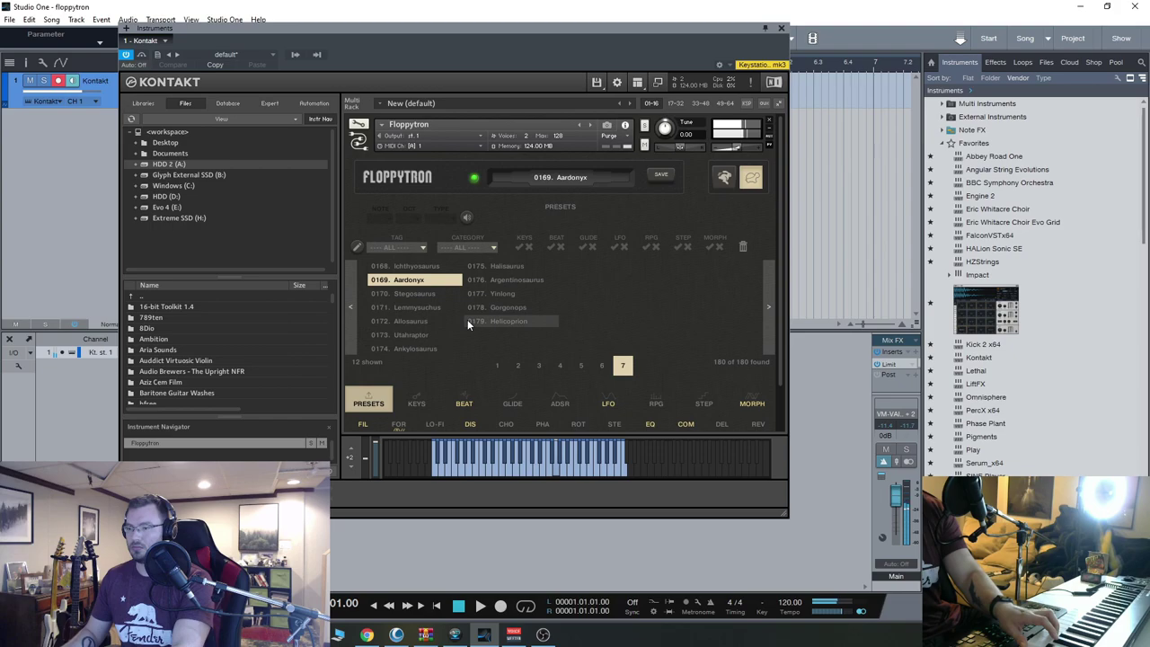
click(413, 322)
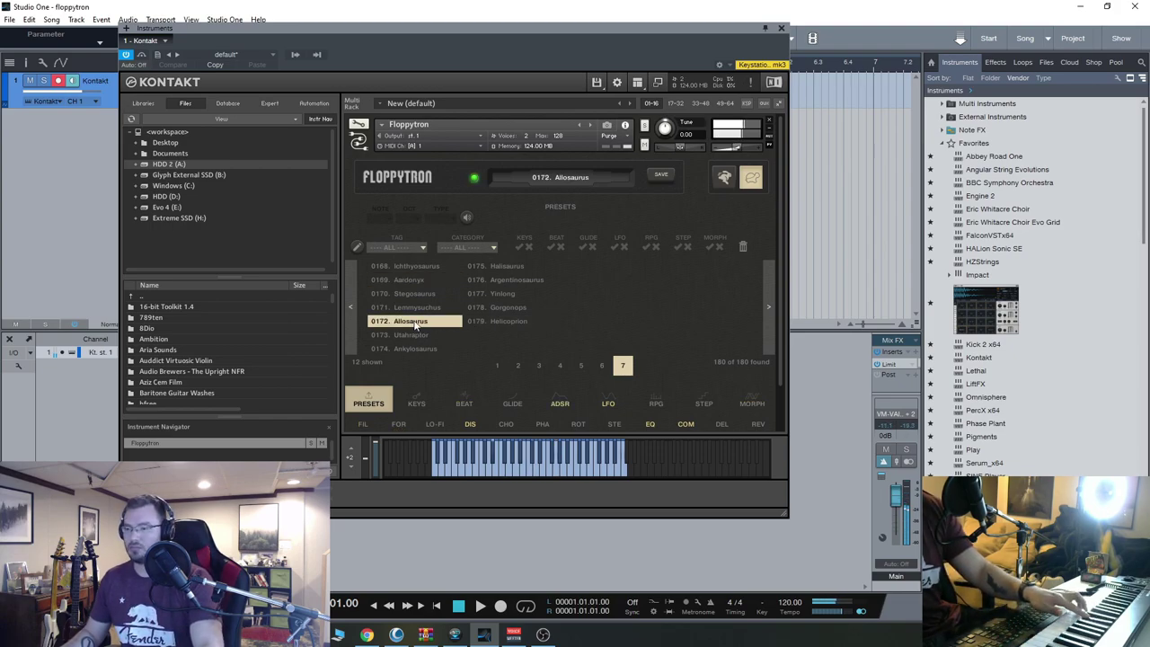
click(504, 267)
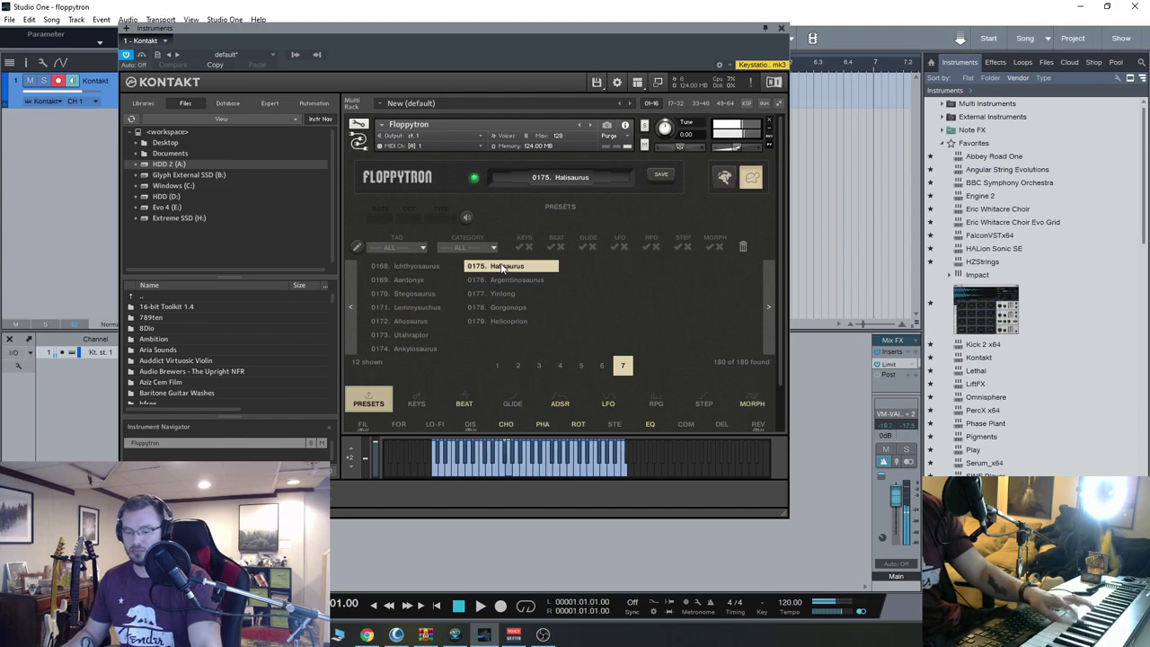
Audition the preset 0177. Yinlong on preset page 7 and 0138. Livyatan on preset page 5
click(504, 292)
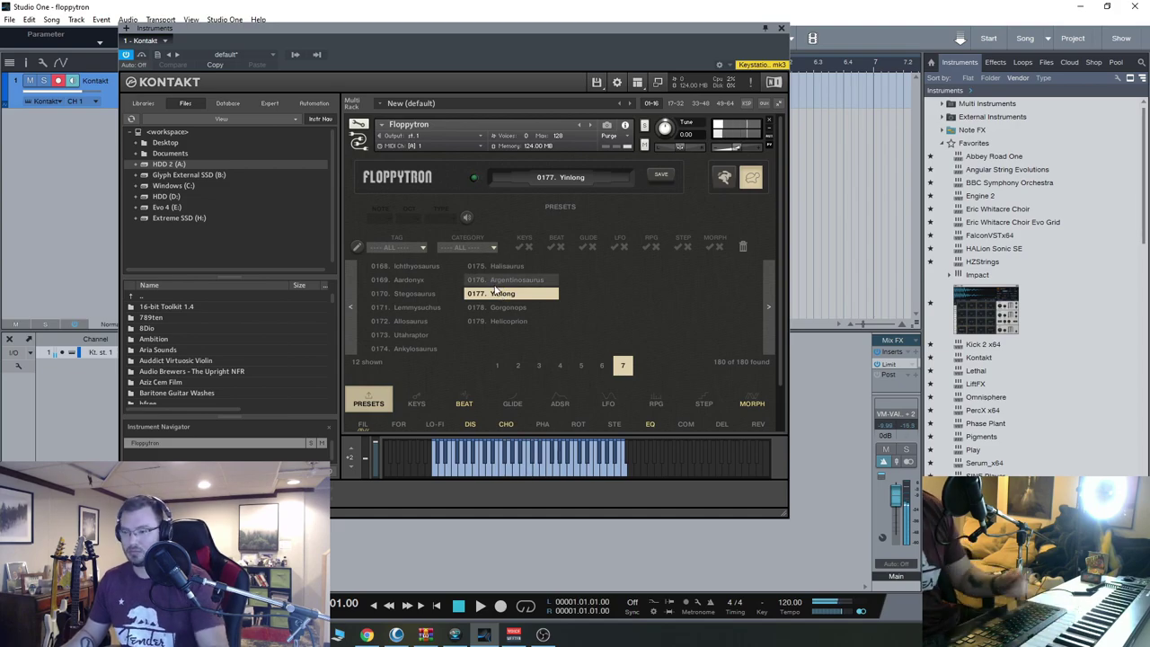
click(580, 365)
click(705, 334)
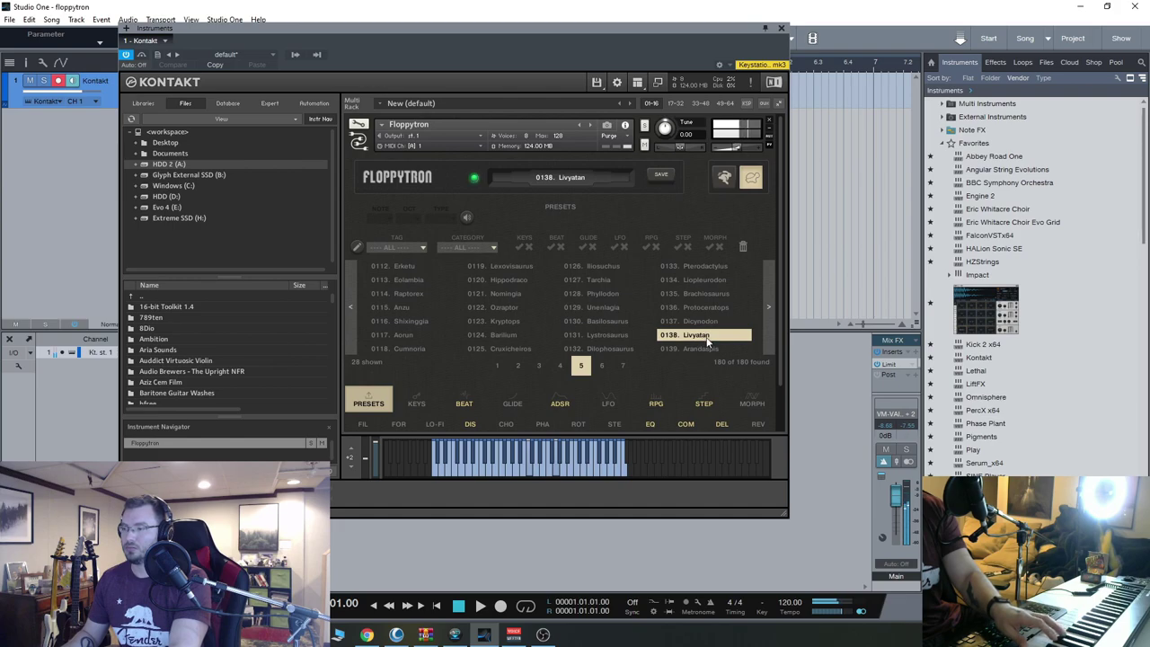
Audition the presets 0150. Arctognathus, 0156. Spinosaurus, 0143. Plesiosaurus and 0163. Dracorex on preset page 6
click(769, 309)
click(520, 307)
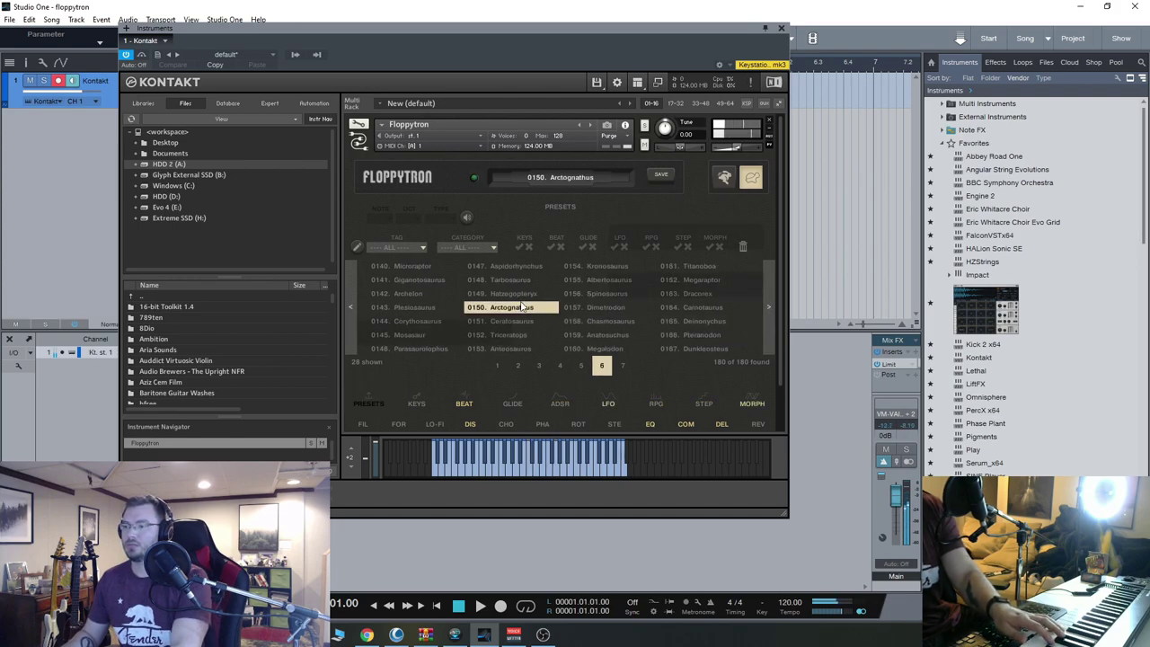
click(595, 293)
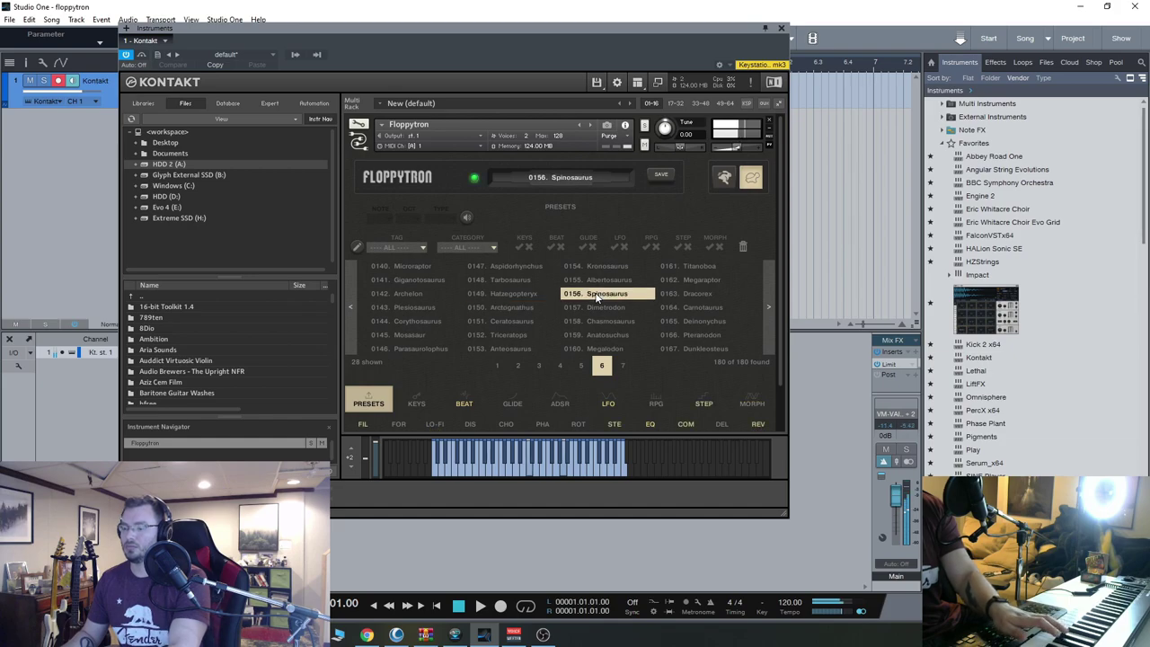
click(422, 309)
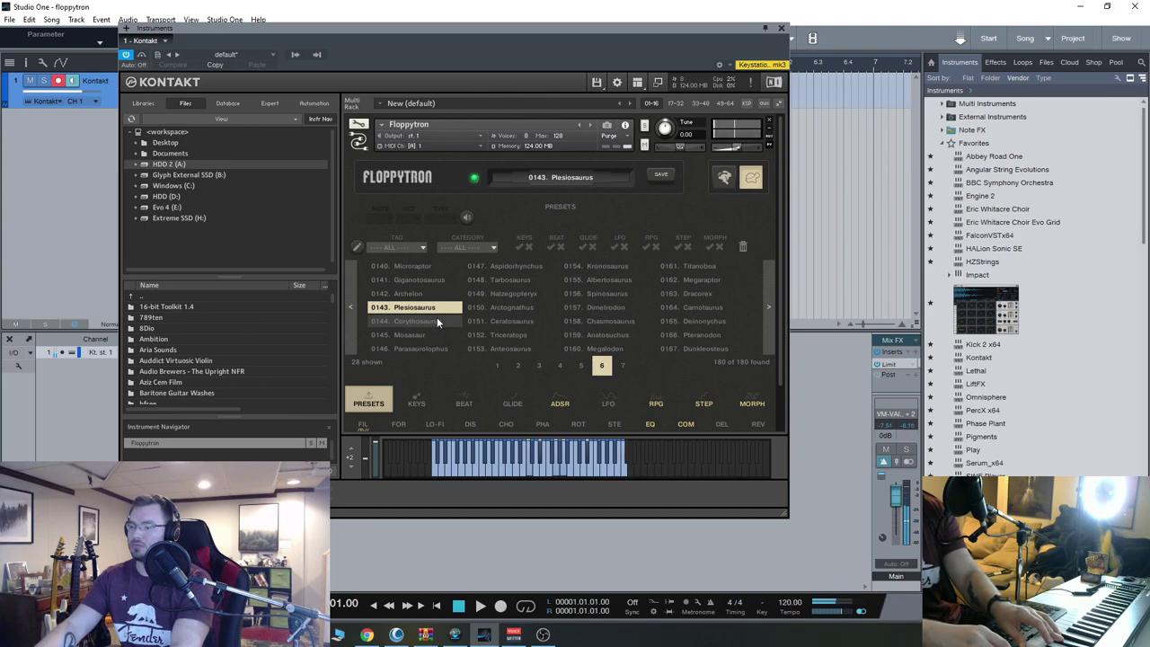
click(701, 297)
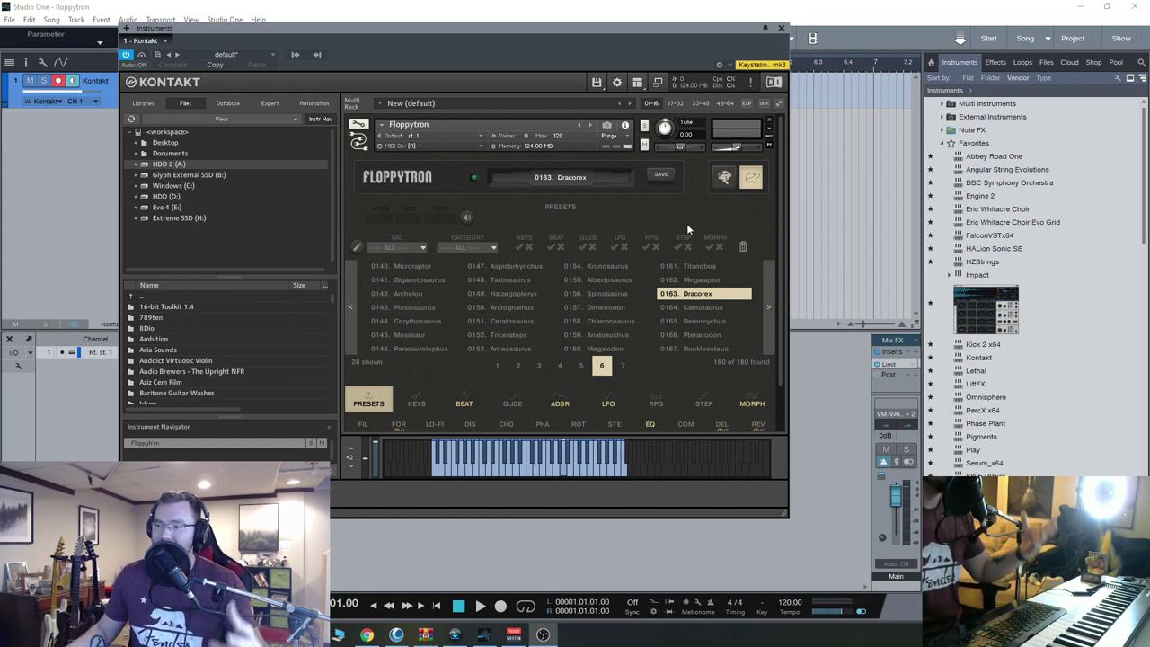
Shift the Kontakt instrument window slightly to the right over the arrangement
scroll(764, 227, down, 2)
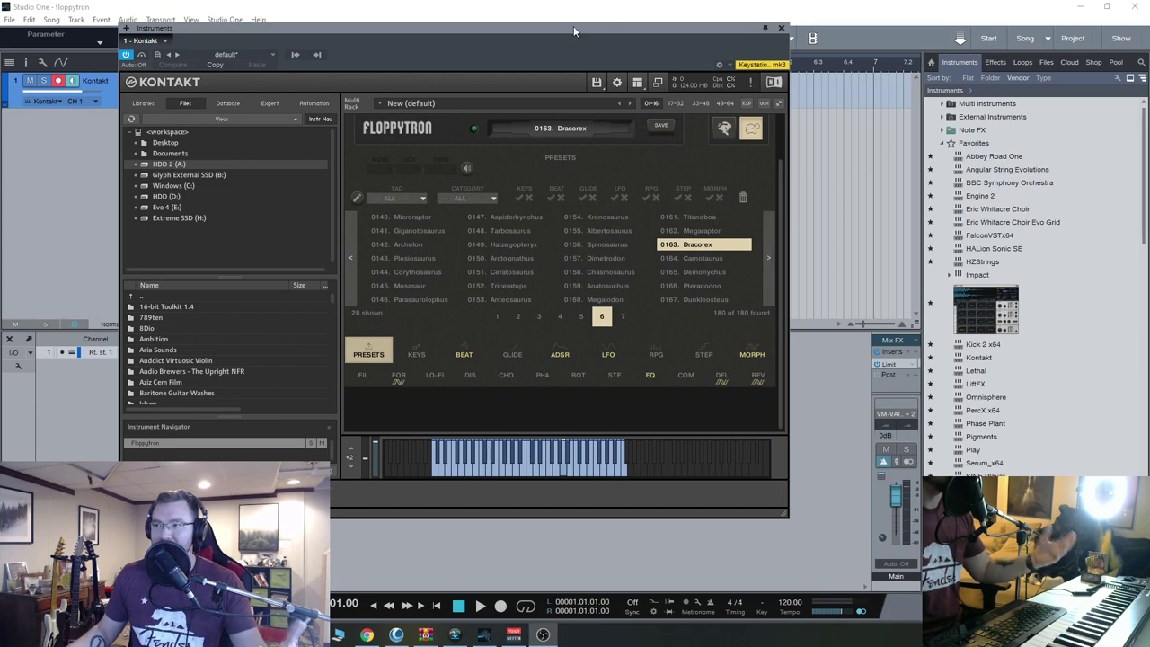
drag(579, 25, 638, 22)
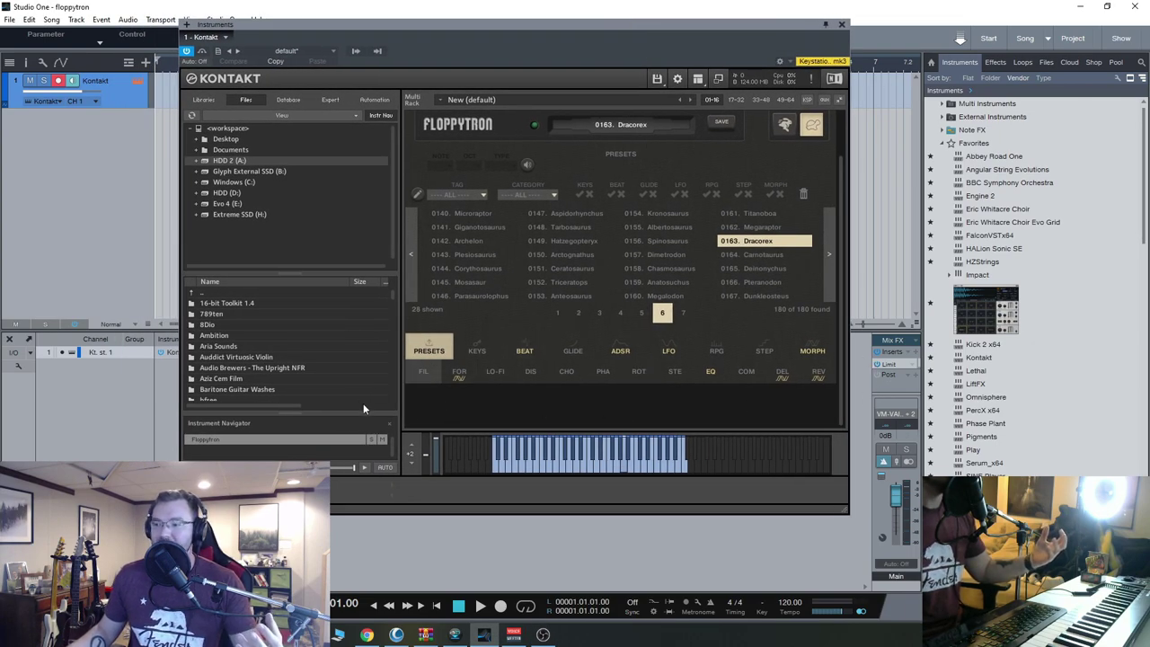